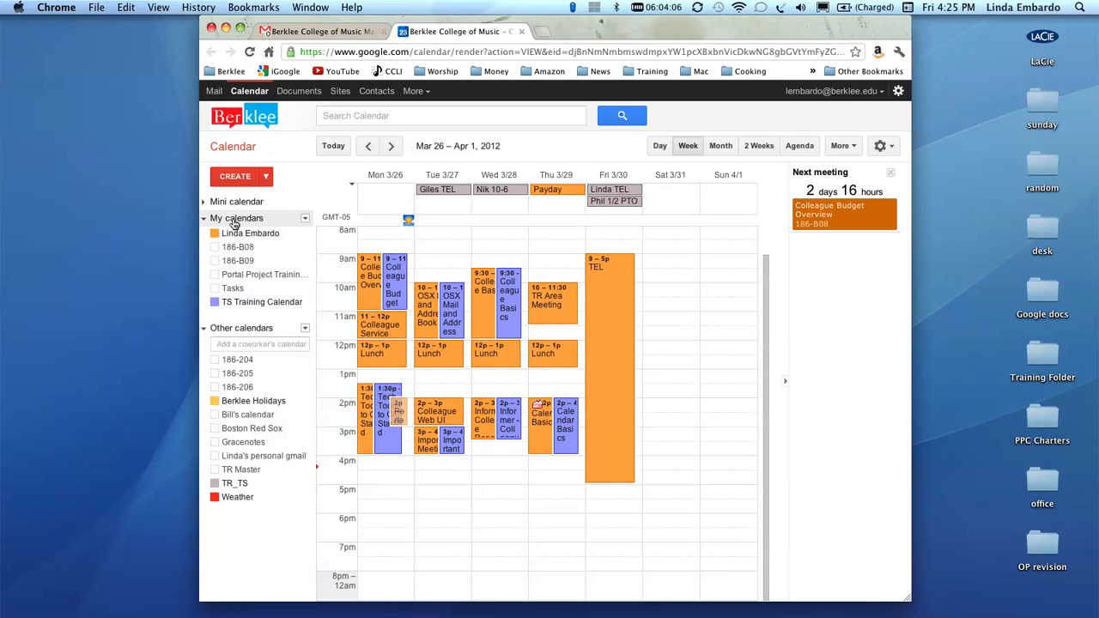
- Turn on the Tasks calendar and add the task "reconcile my p-card" to the default list
click(232, 290)
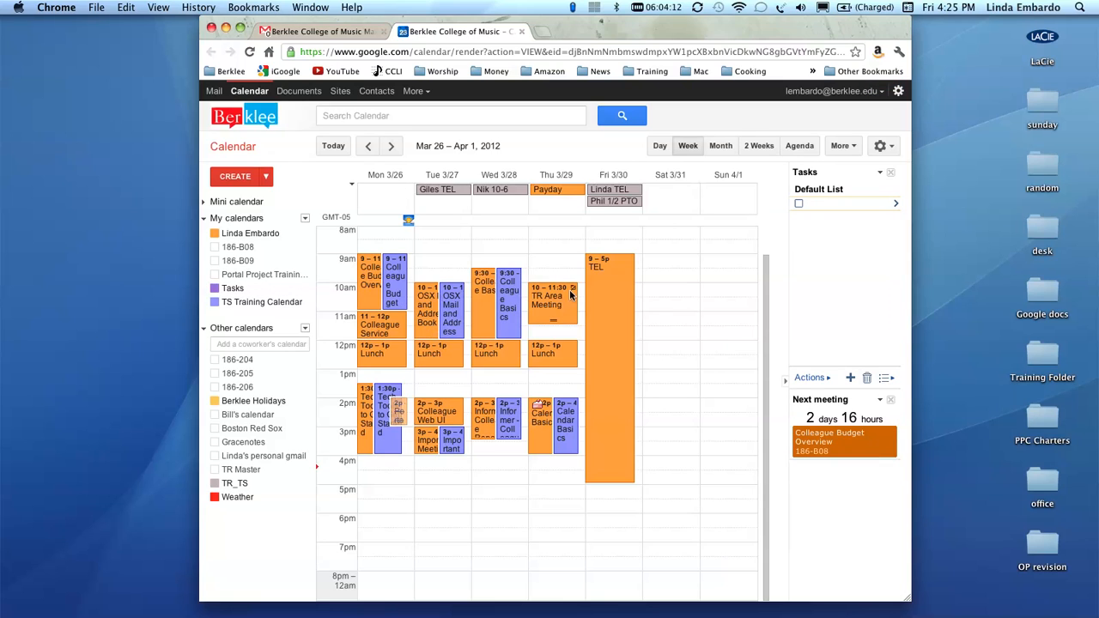
click(841, 241)
key(BackSpace)
click(827, 204)
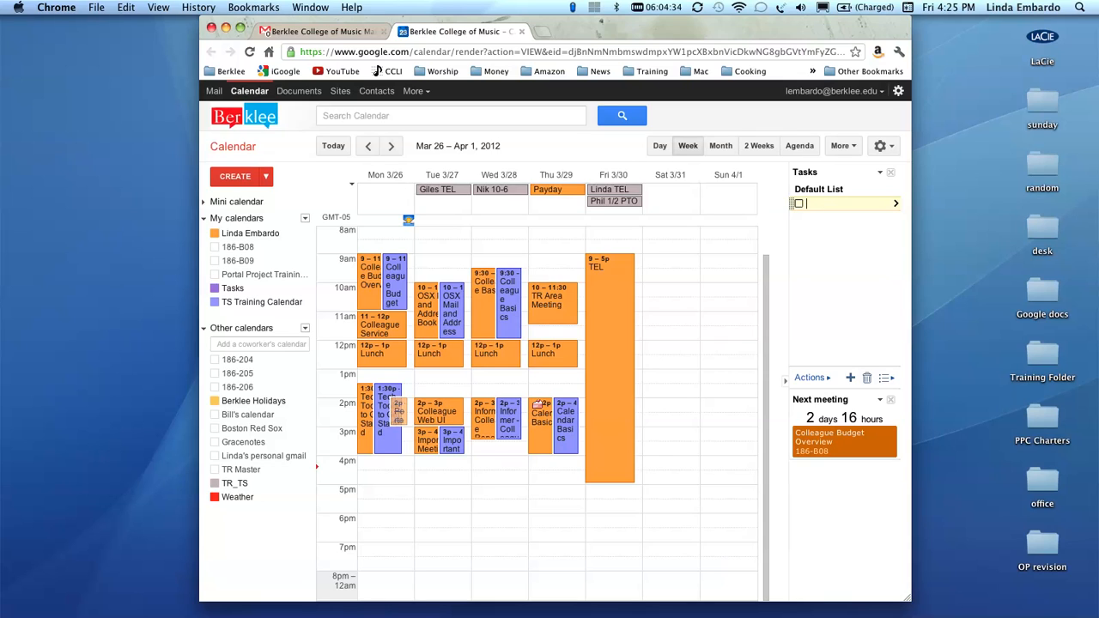
text(reconcile my p-card)
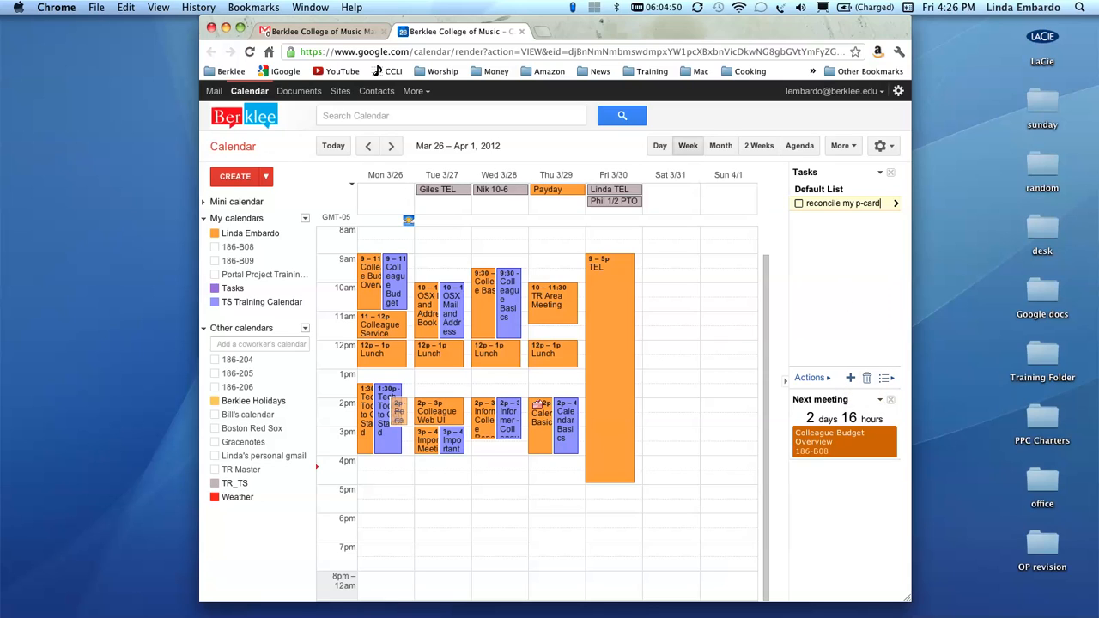
key(Return)
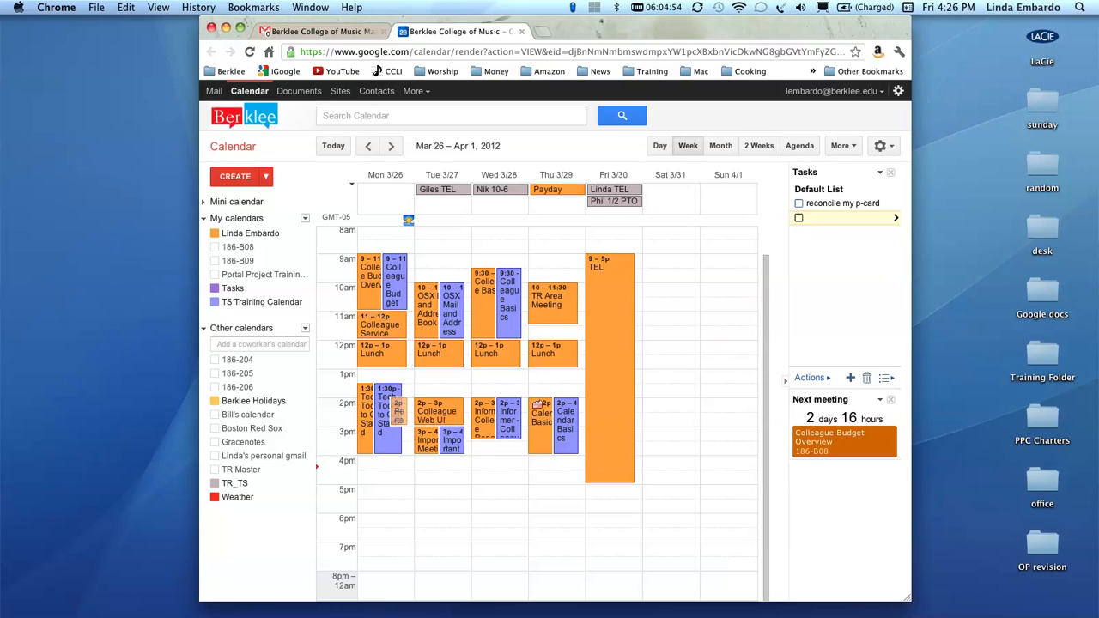
- Add the tasks "update Twitter page" and "email OmniPlan users re: upgrade" to the default task list
text(update Twitter page)
click(851, 379)
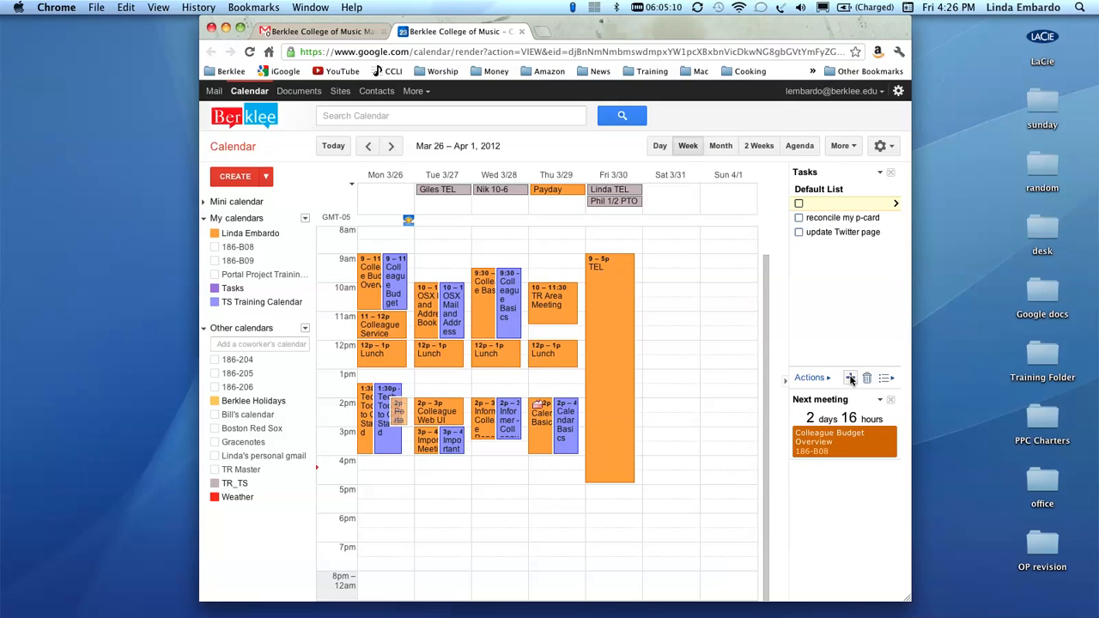
text(email OmniPlan users re:)
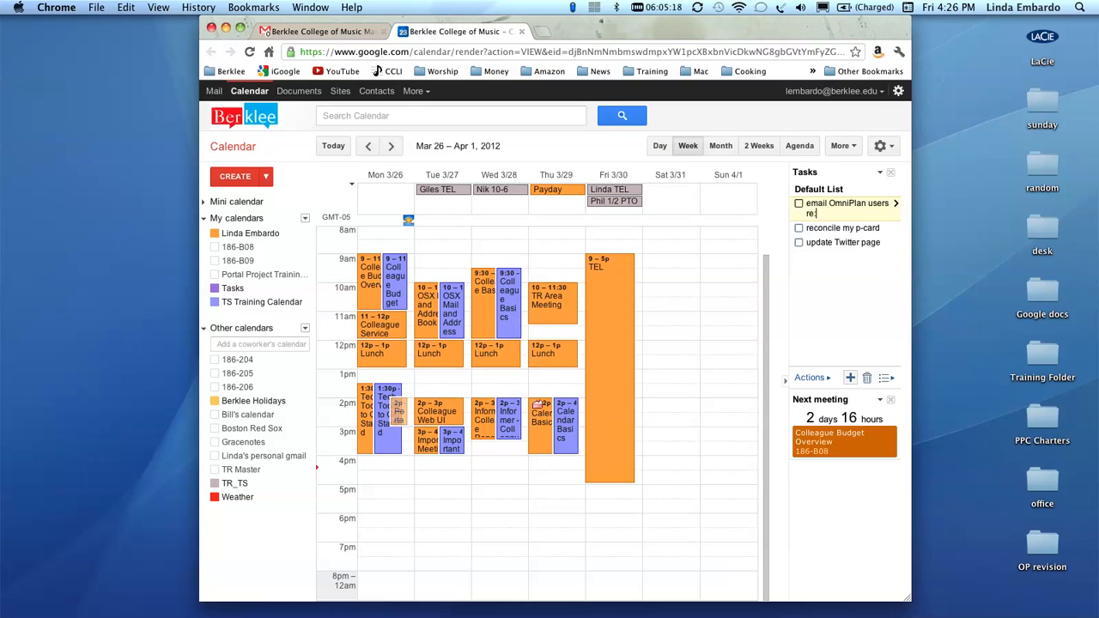
text( upgrade)
click(839, 296)
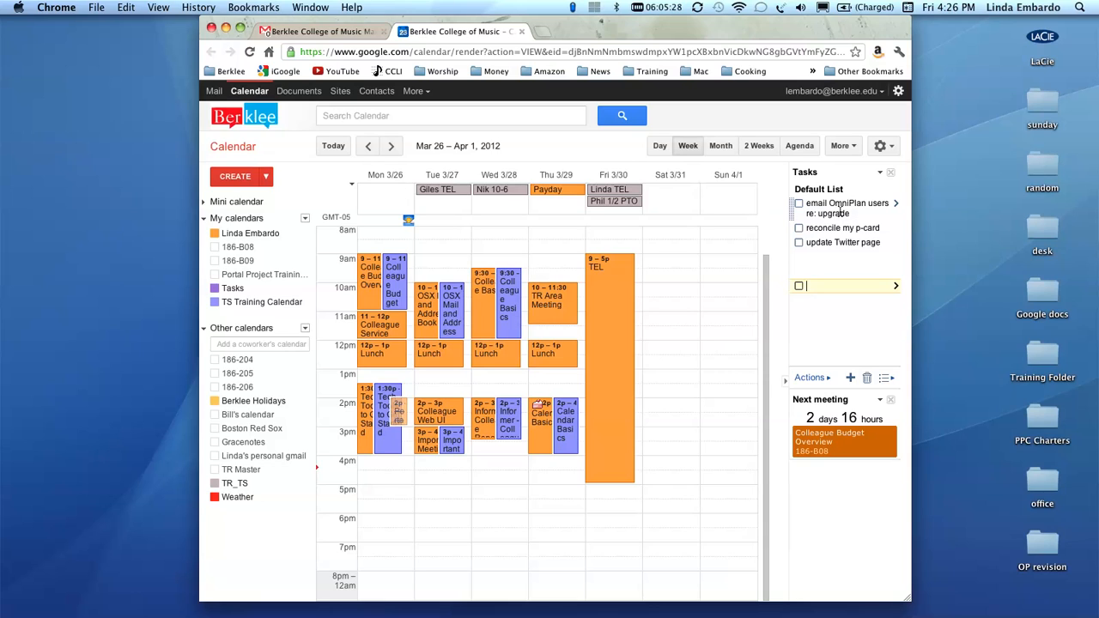
click(826, 262)
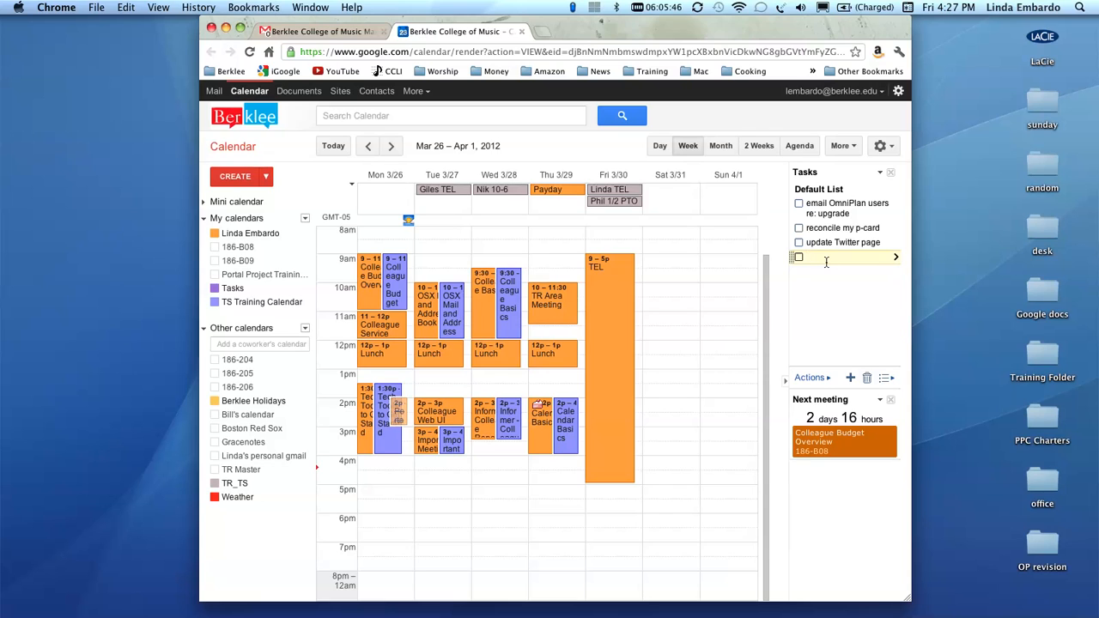
- Open the details of the "email OmniPlan users re: upgrade" task and set its due date to Monday, March 26
click(827, 204)
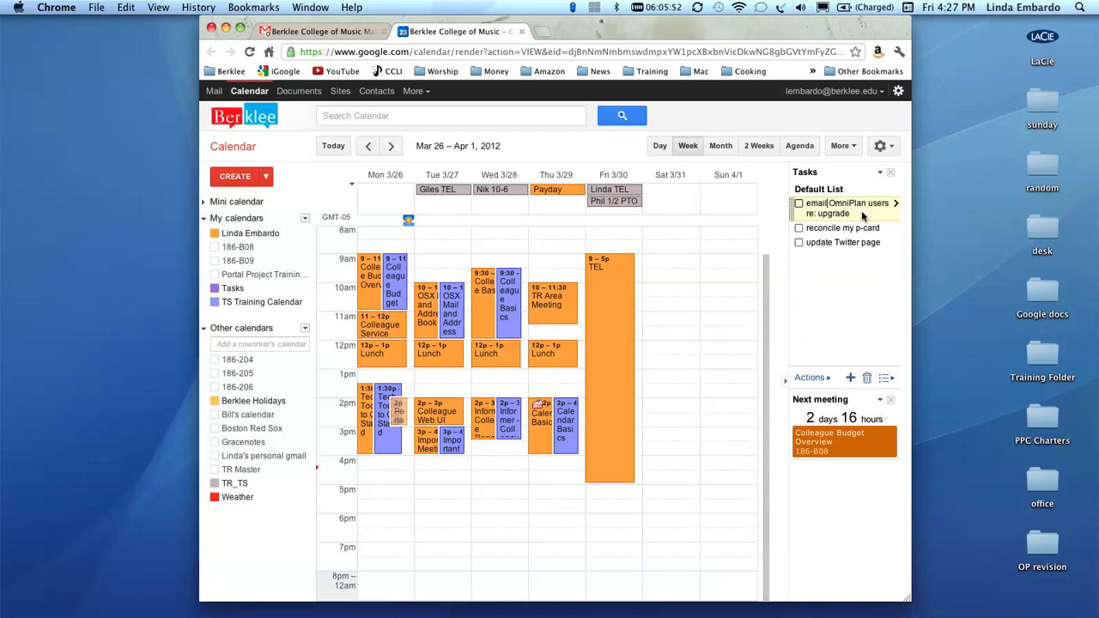
click(825, 379)
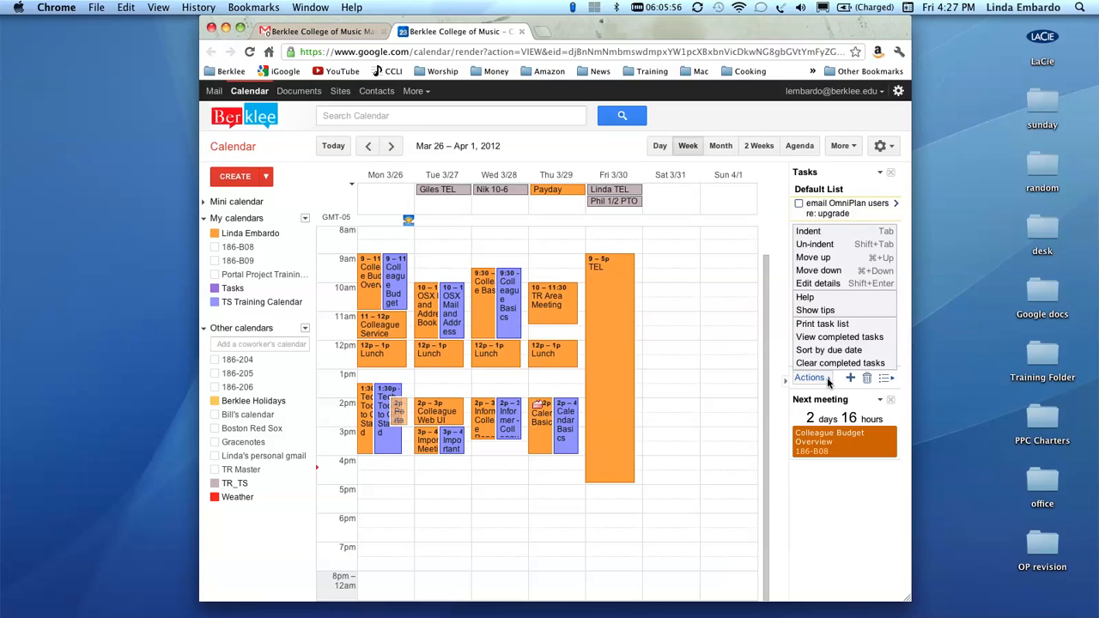
click(829, 291)
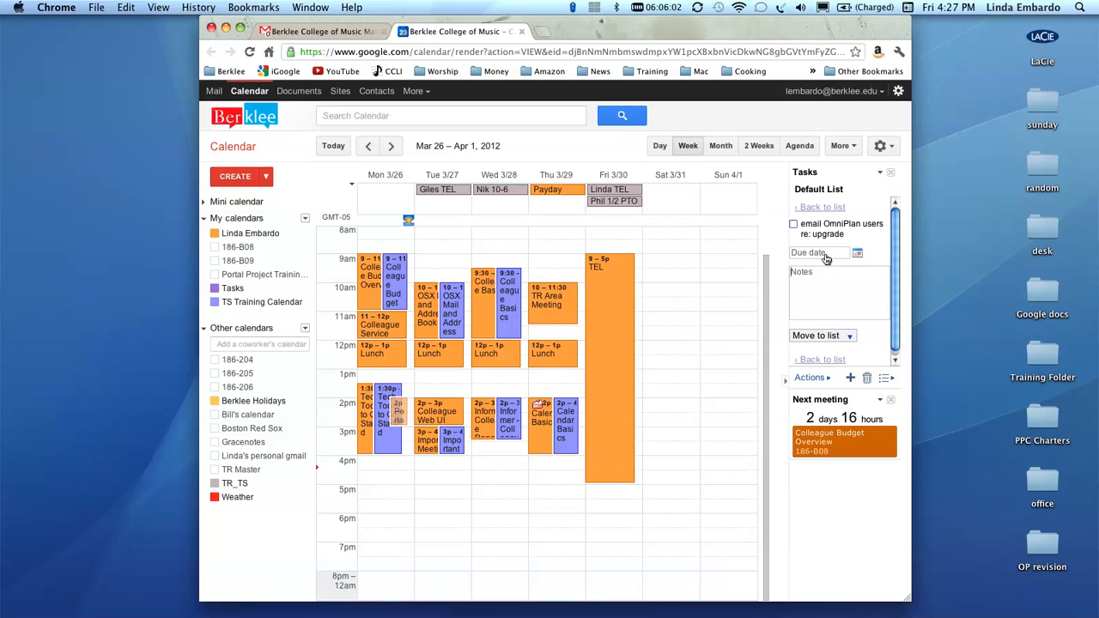
click(826, 255)
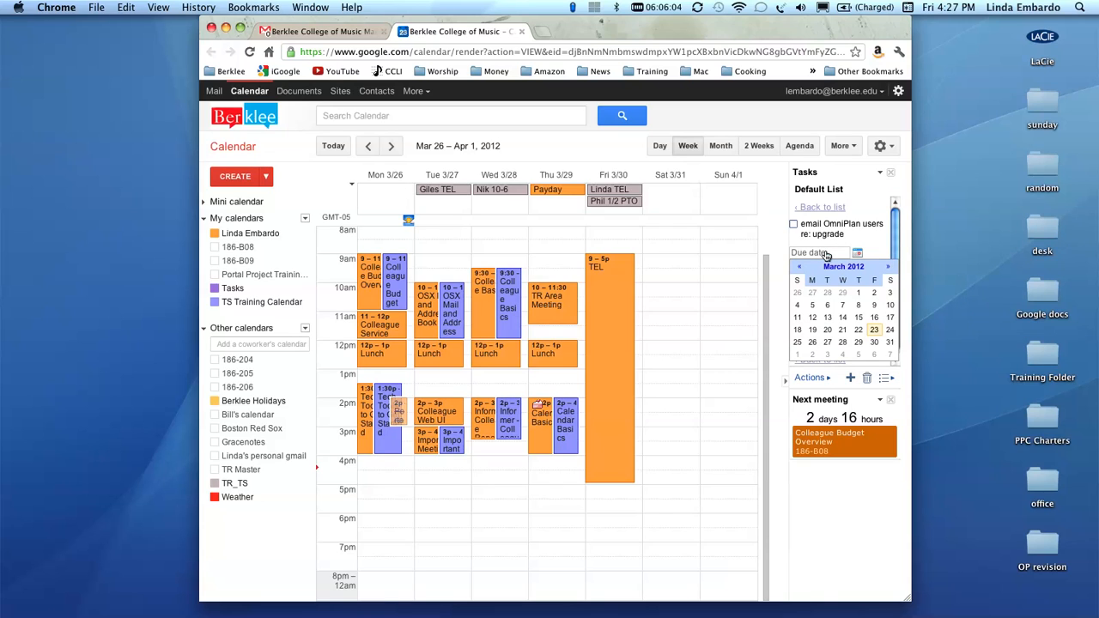
click(813, 344)
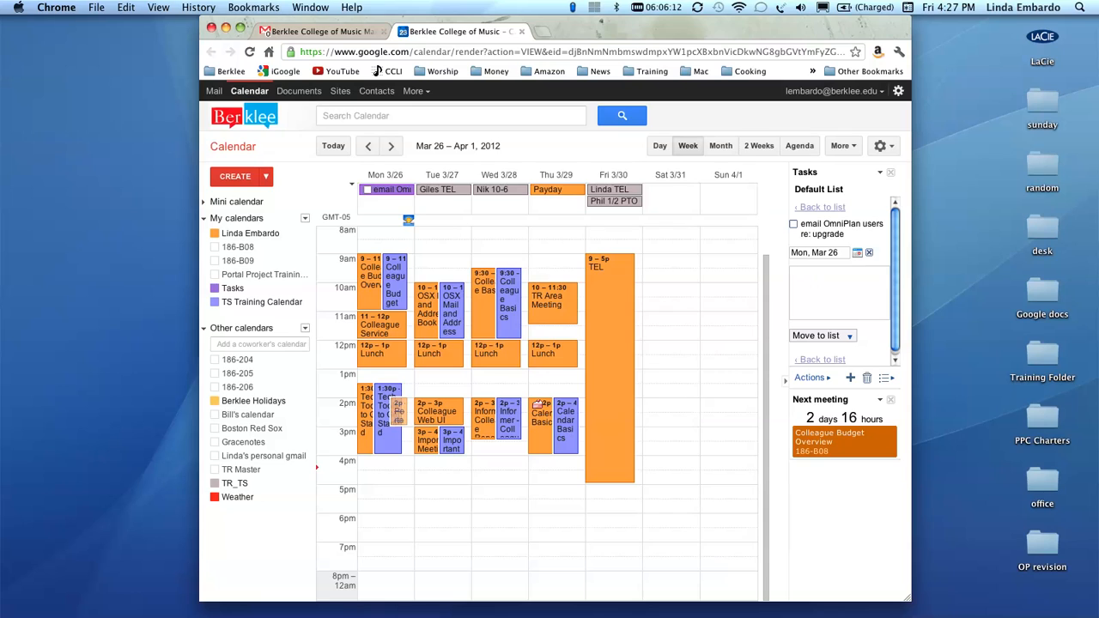
- Add the note "talk about new features" to the OmniPlan email task and return to the task list
text(talk about new fea)
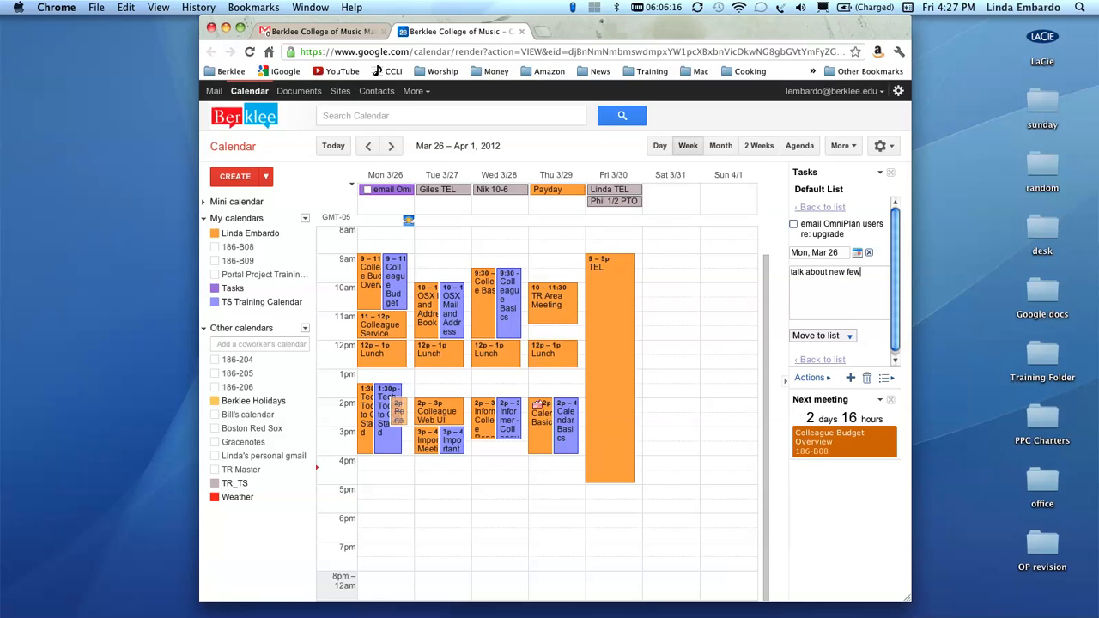
text(tures)
click(822, 360)
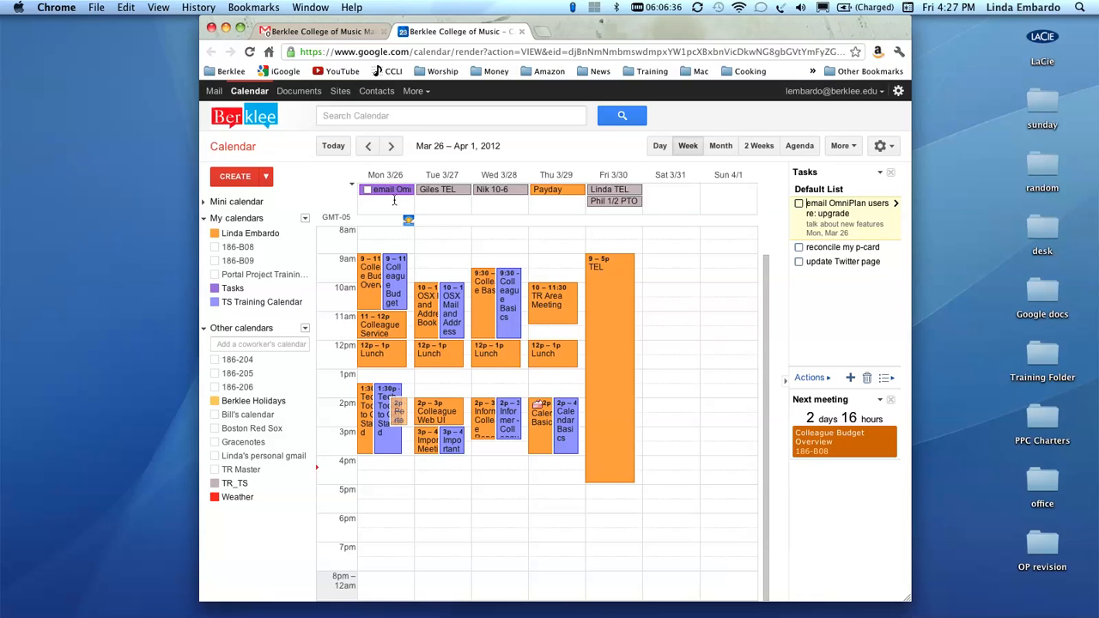
- Hide the Tasks calendar and show it again
click(232, 290)
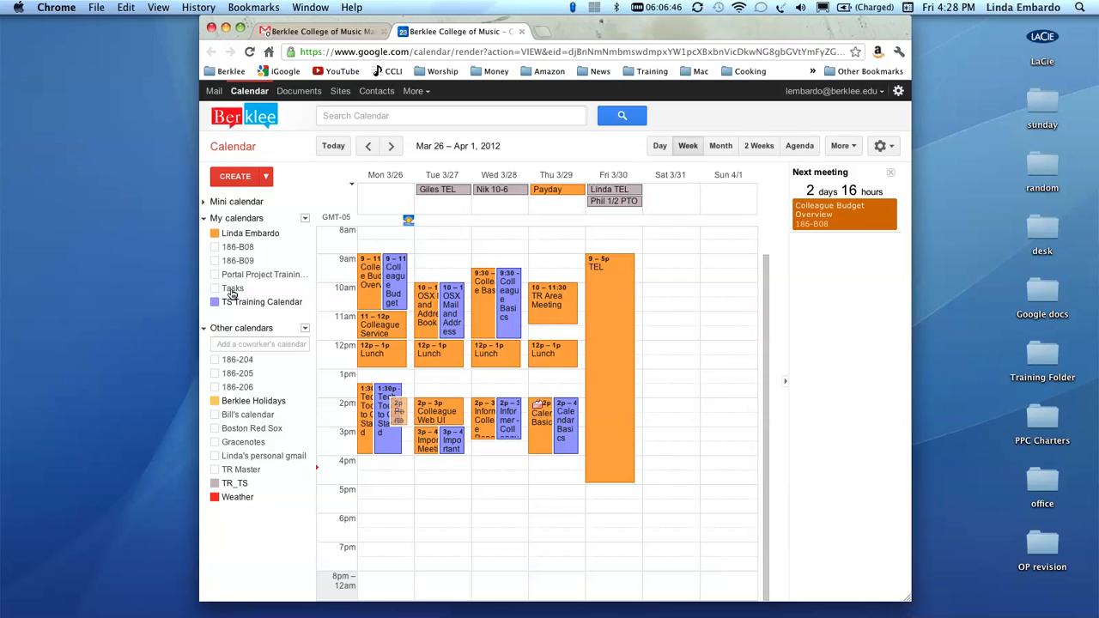
click(231, 290)
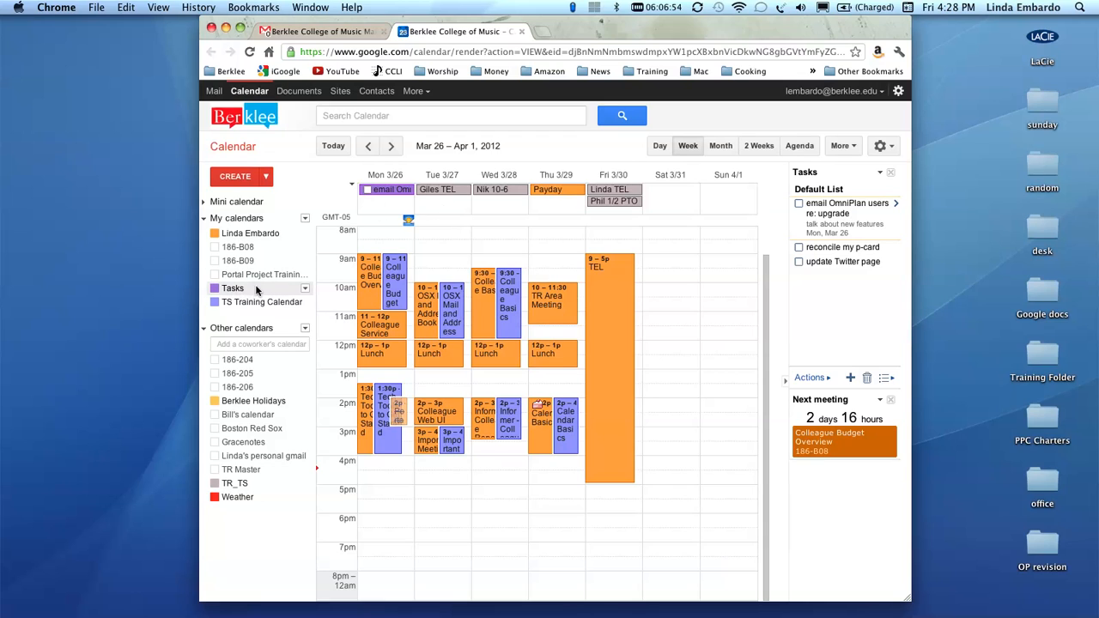
- Set the due date of the "reconcile my p-card" task to Wednesday, March 28 and return to the list
click(807, 279)
click(842, 249)
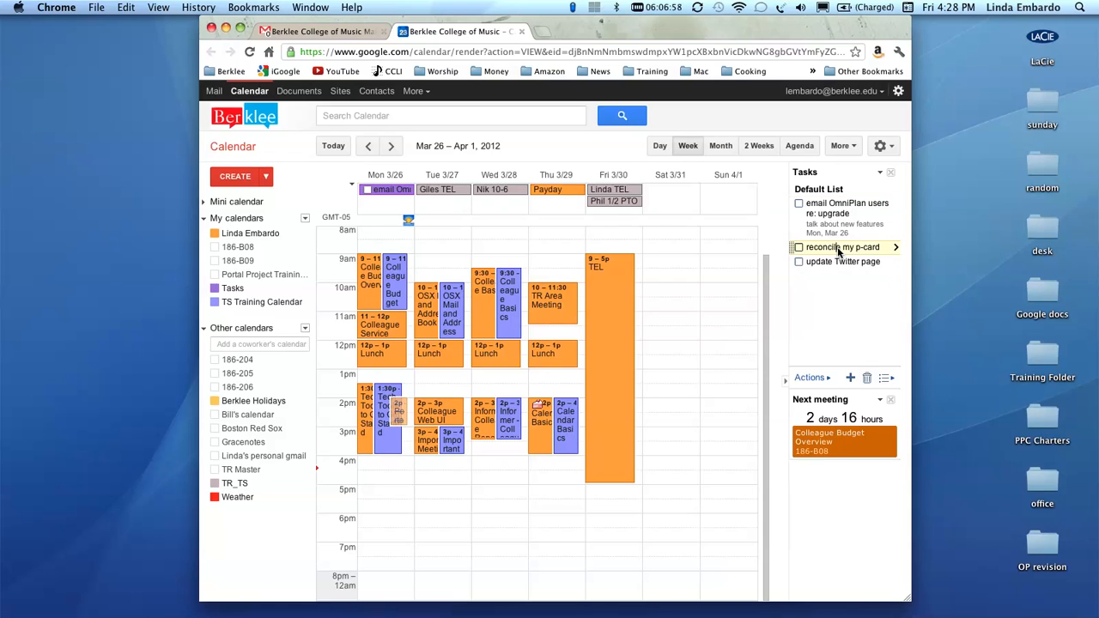
click(827, 383)
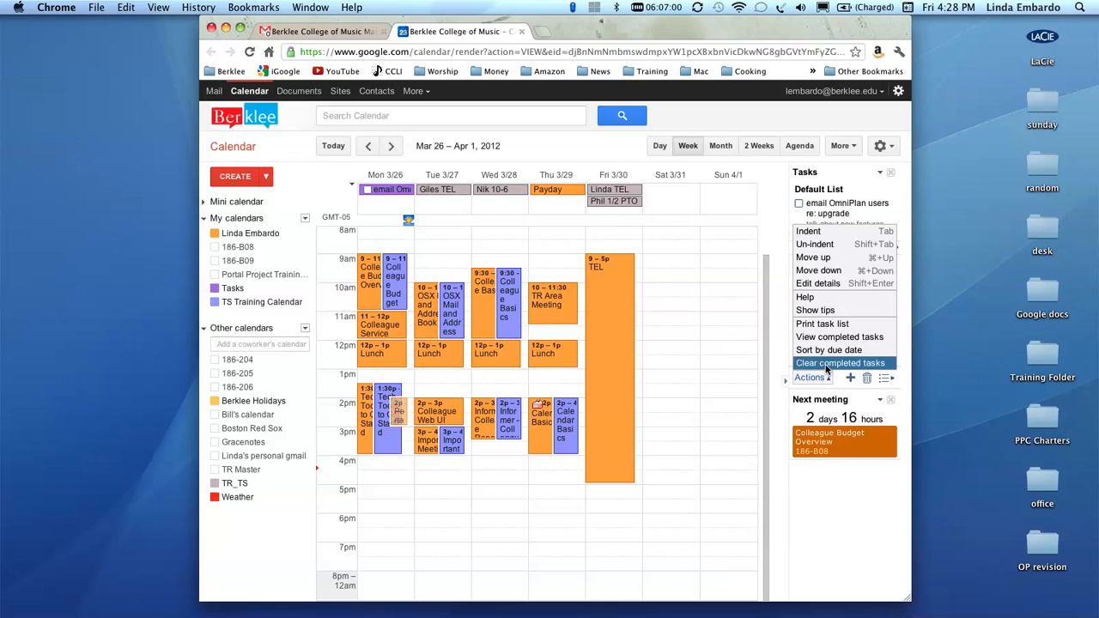
click(825, 284)
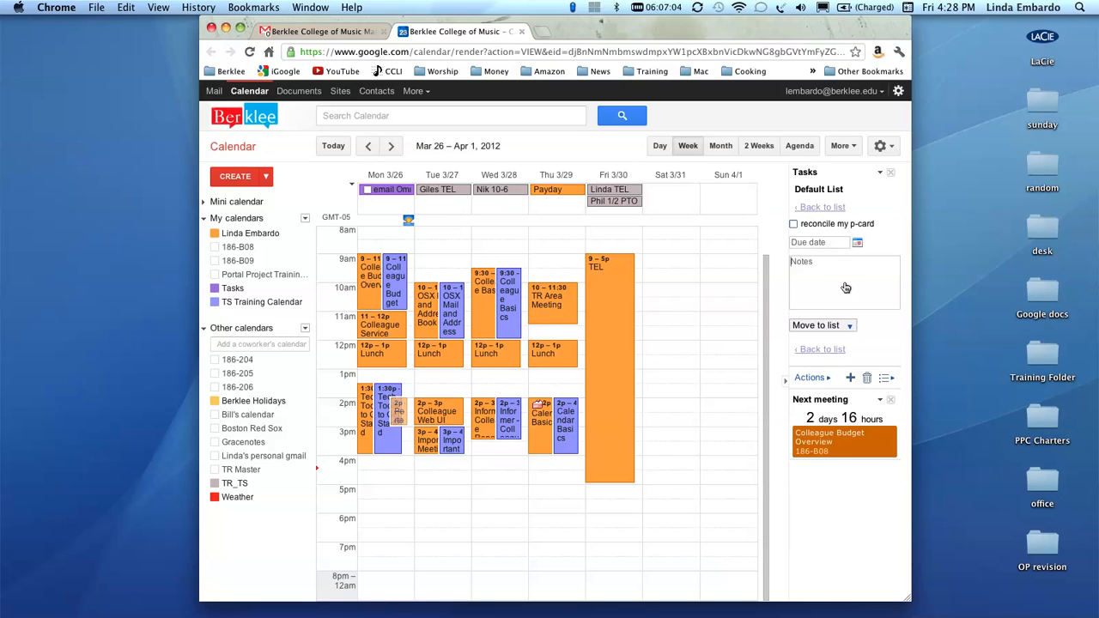
click(826, 241)
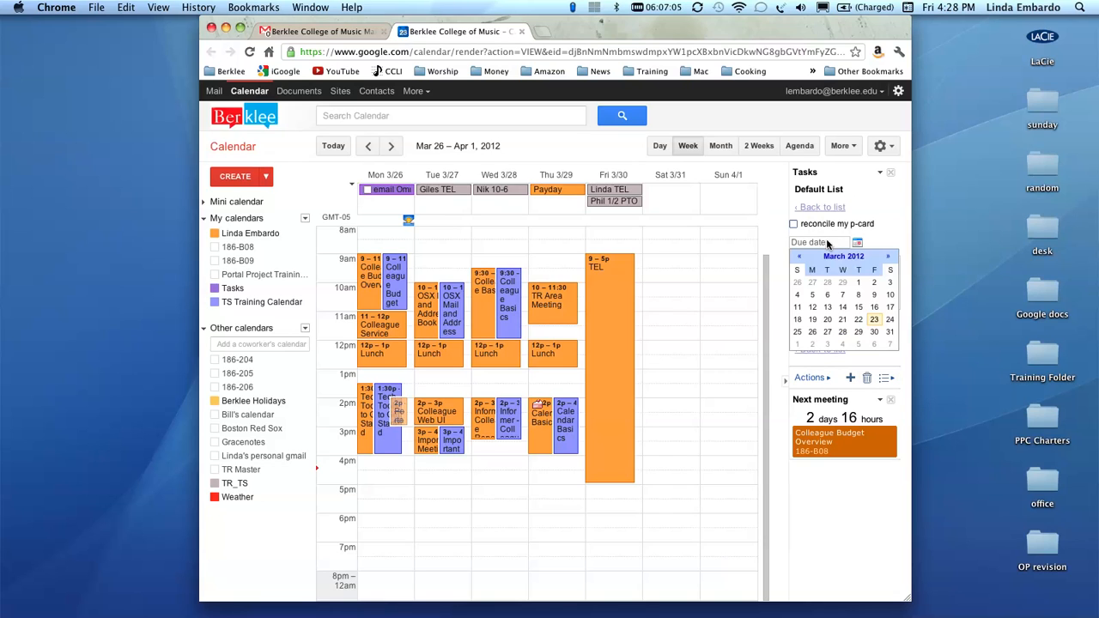
click(842, 333)
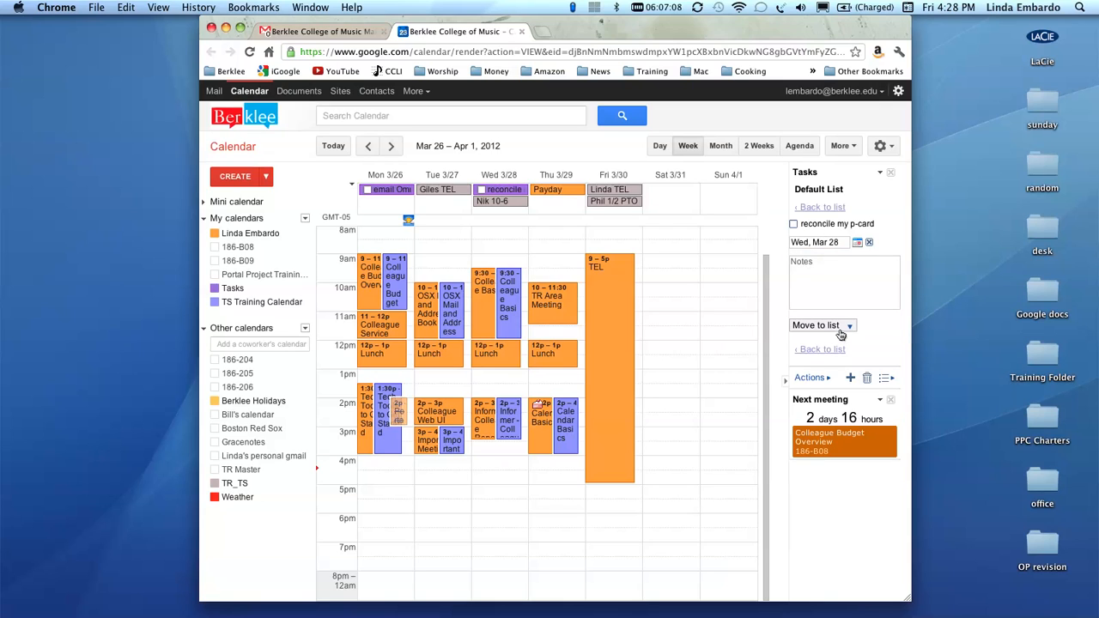
click(827, 349)
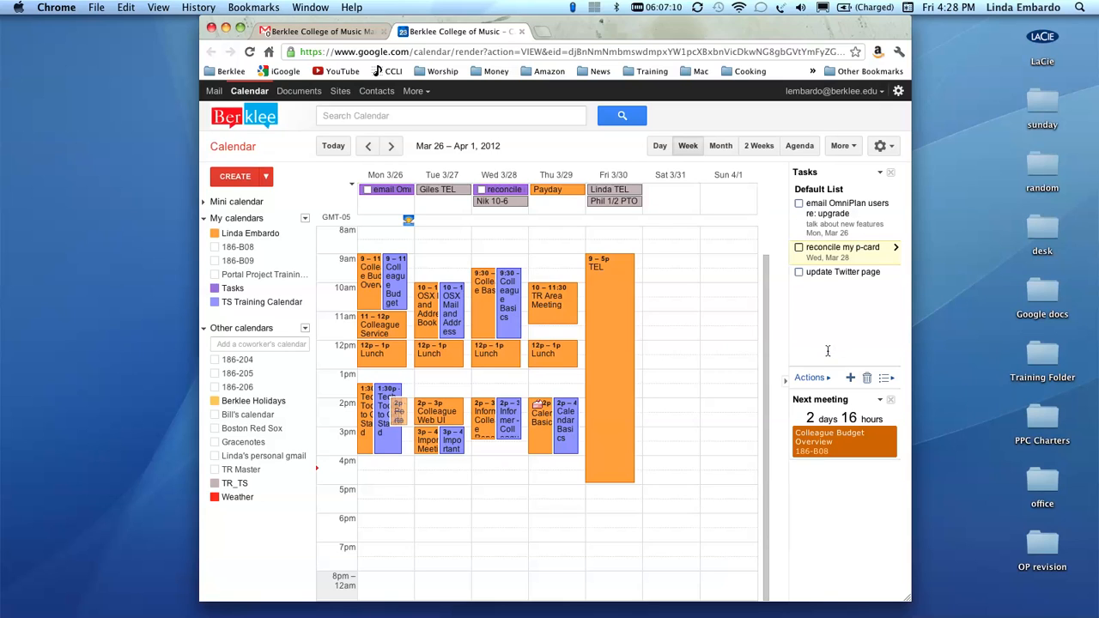
- Set the due date of the "update Twitter page" task to Tuesday, March 27 and return to the list
click(834, 273)
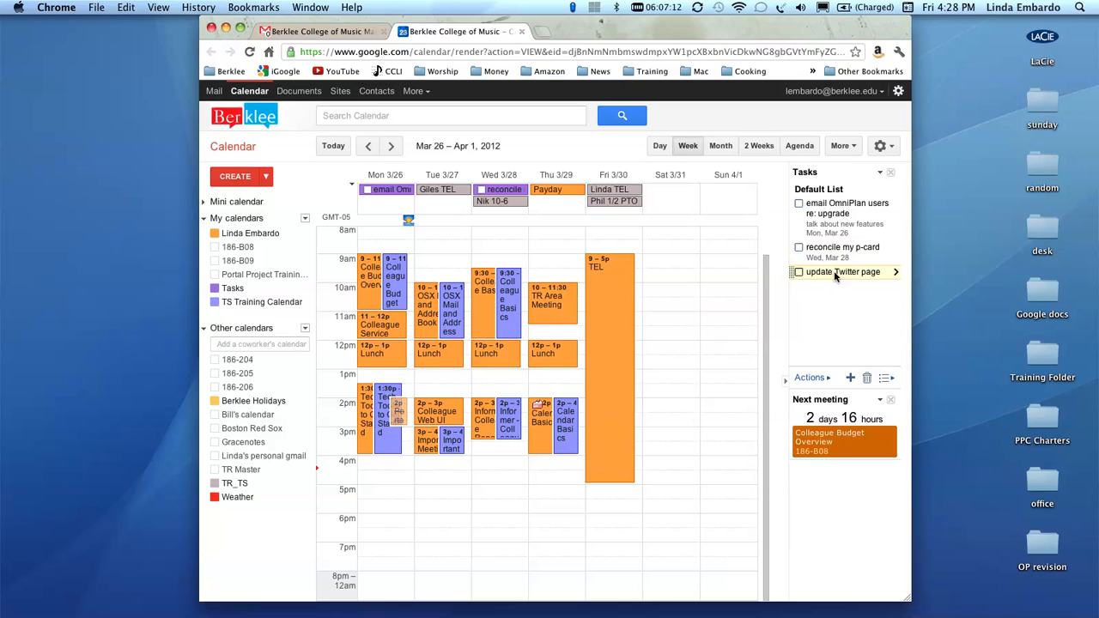
click(827, 381)
click(819, 287)
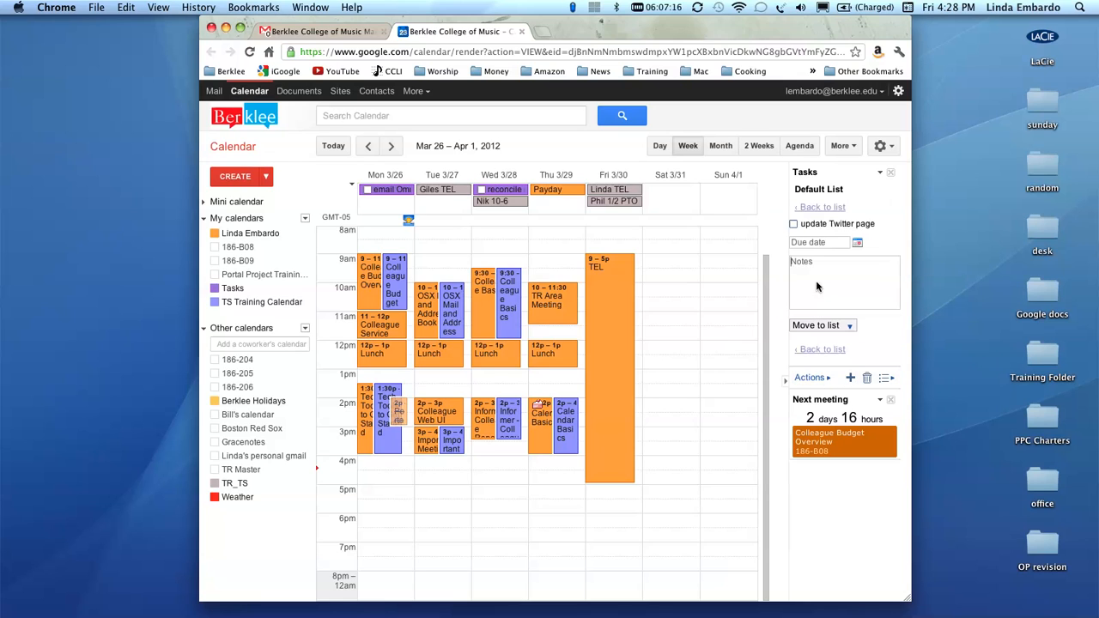
click(825, 242)
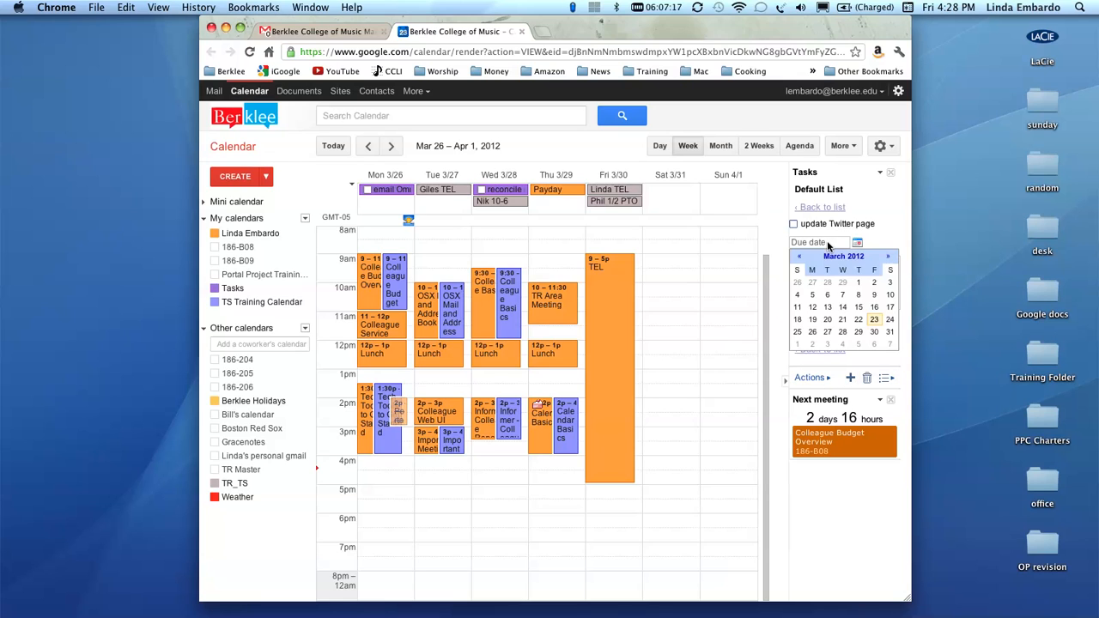
click(828, 332)
click(823, 351)
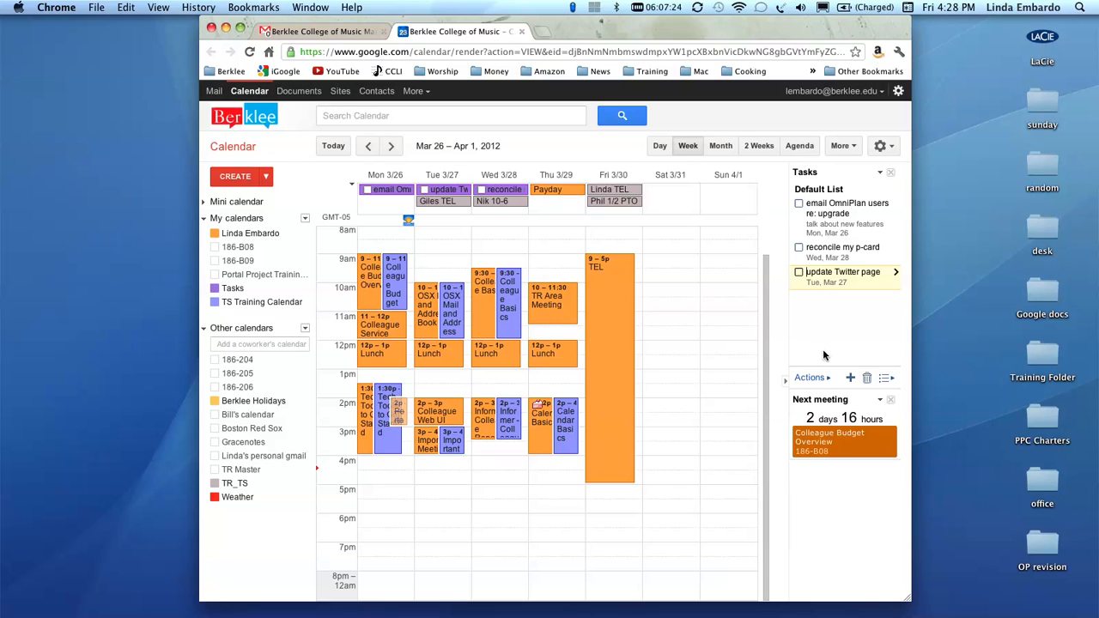
- Sort the task list by due date and look through the sorted tasks
click(820, 379)
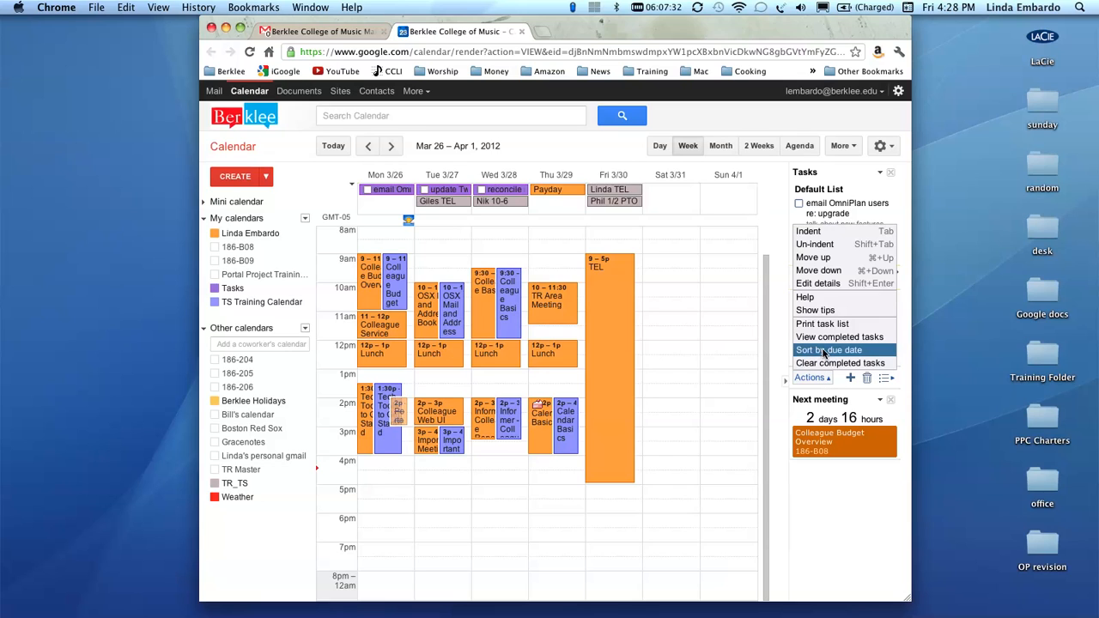
click(824, 351)
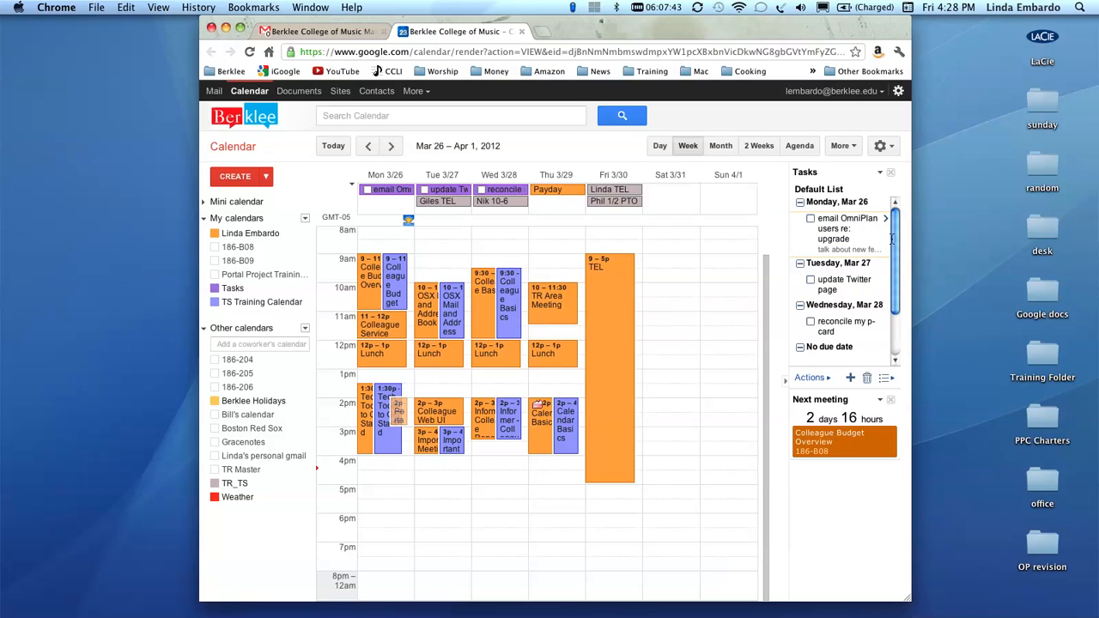
drag(894, 242, 894, 253)
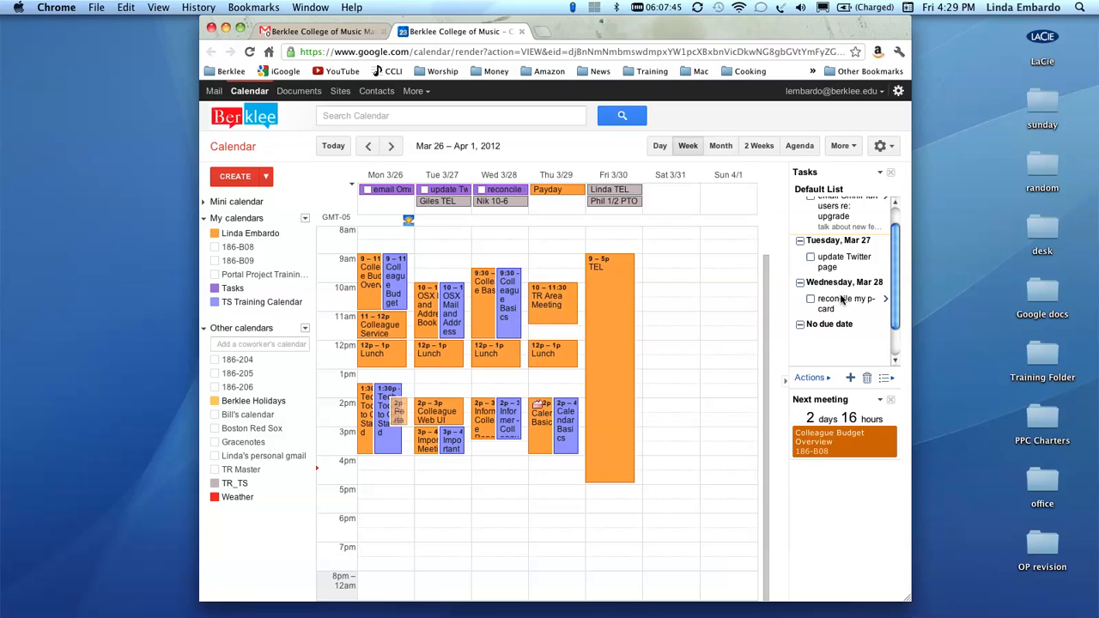
scroll(897, 294, up, 2)
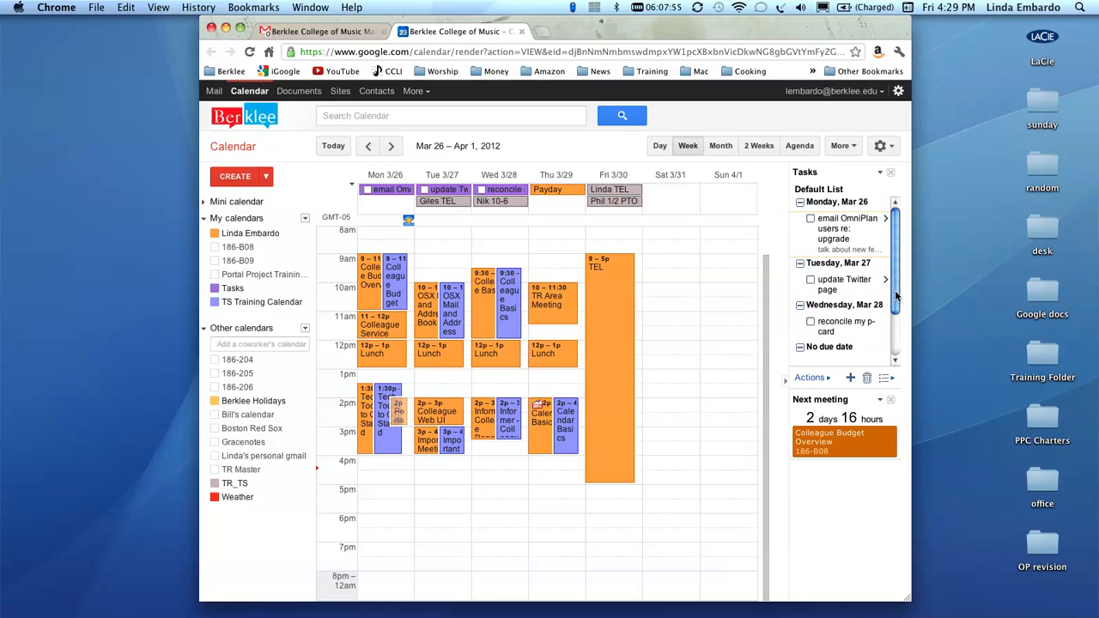
- Rename the default task list to "Office"
click(886, 379)
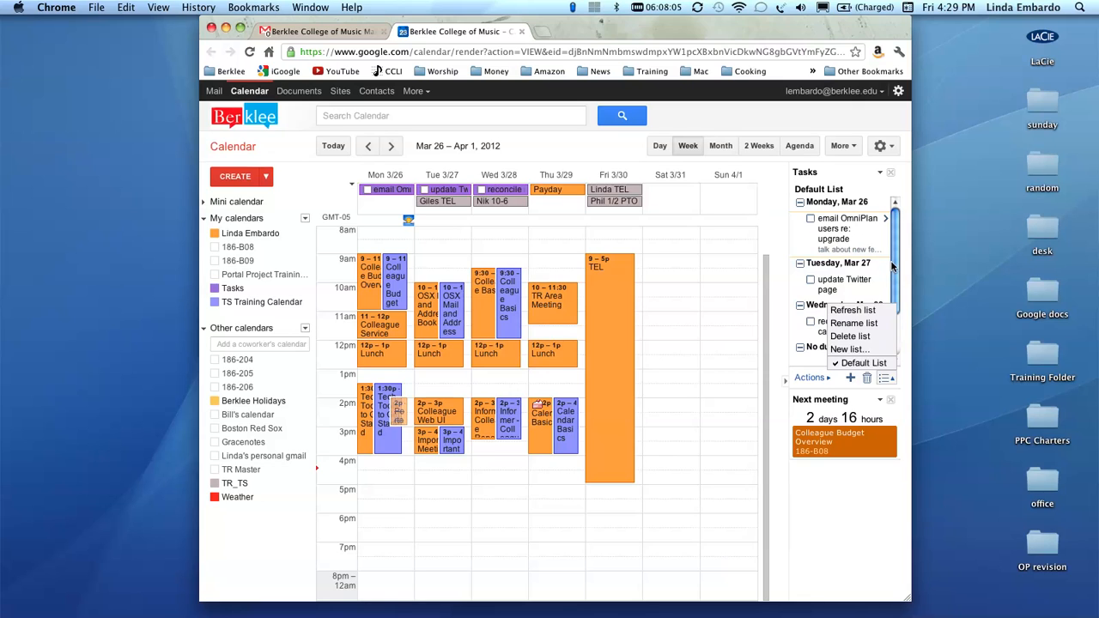
click(860, 323)
text(Office)
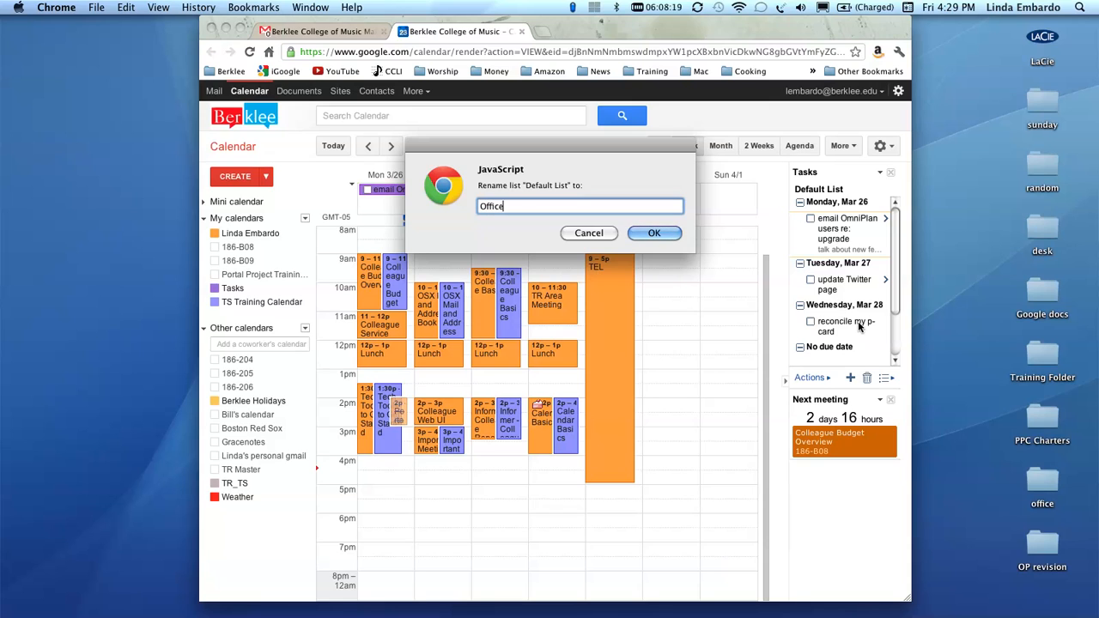
click(674, 237)
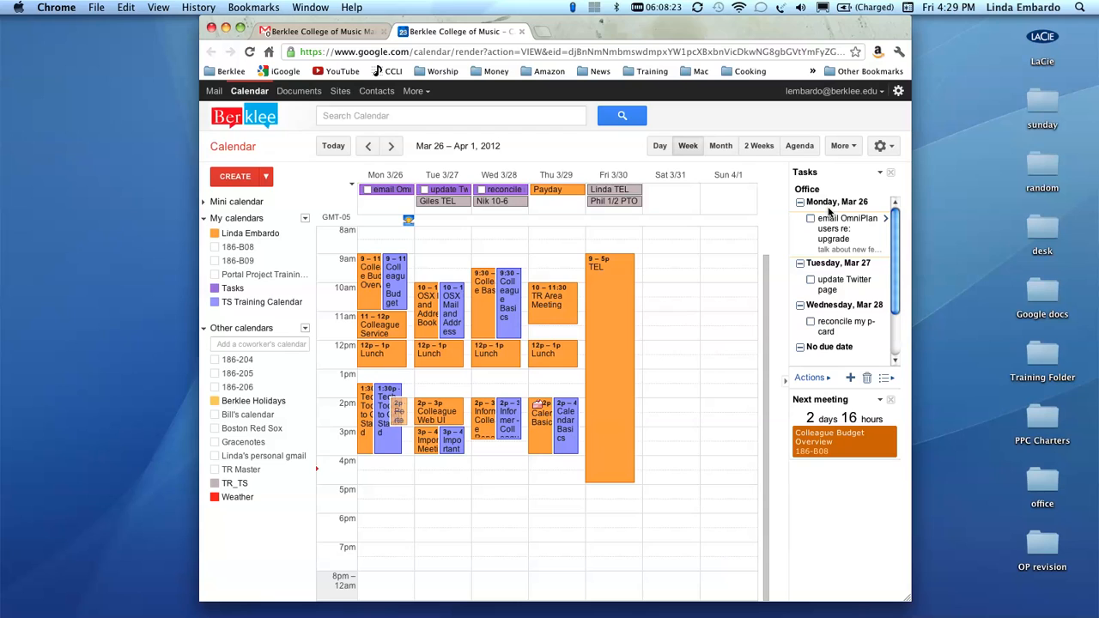
scroll(892, 262, down, 2)
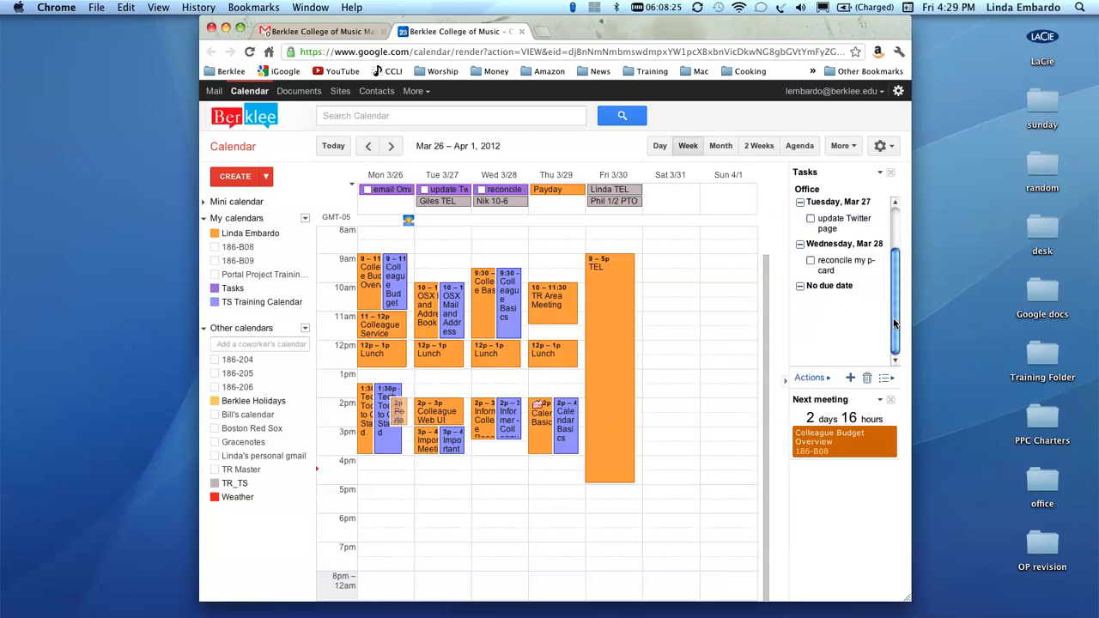
- Create a new task list named "Training" and switch its view to my order
click(884, 378)
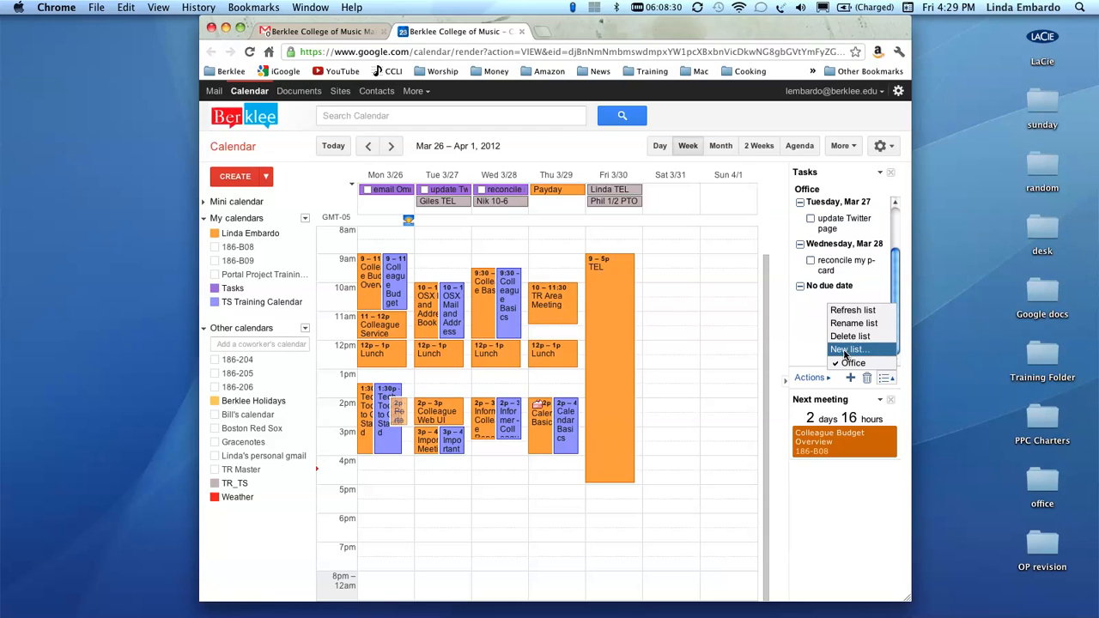
click(847, 351)
text(Training)
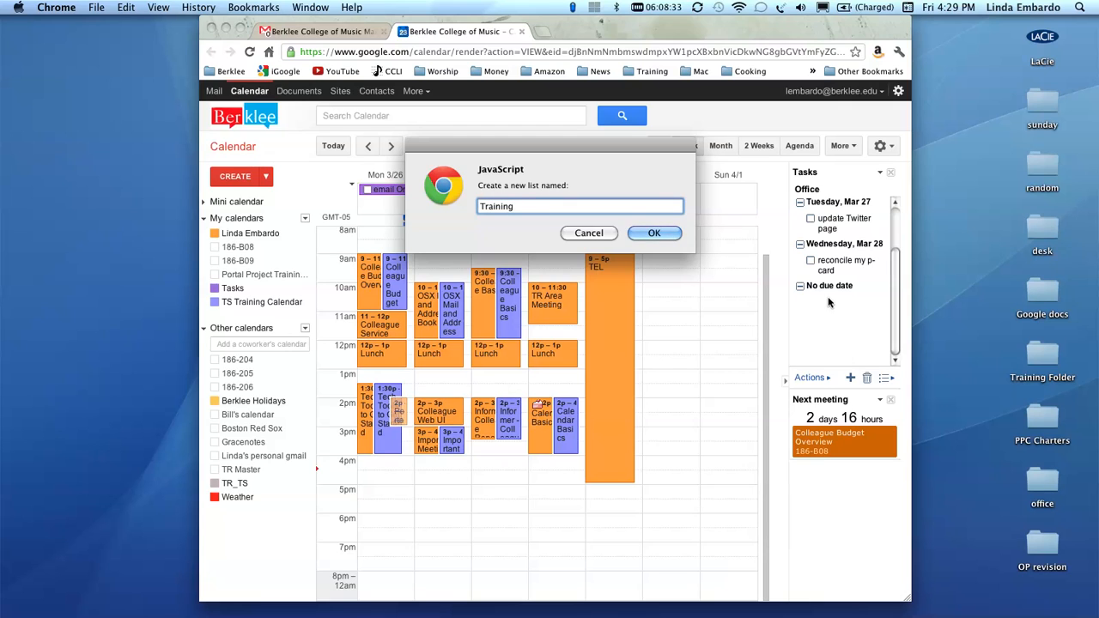
click(637, 234)
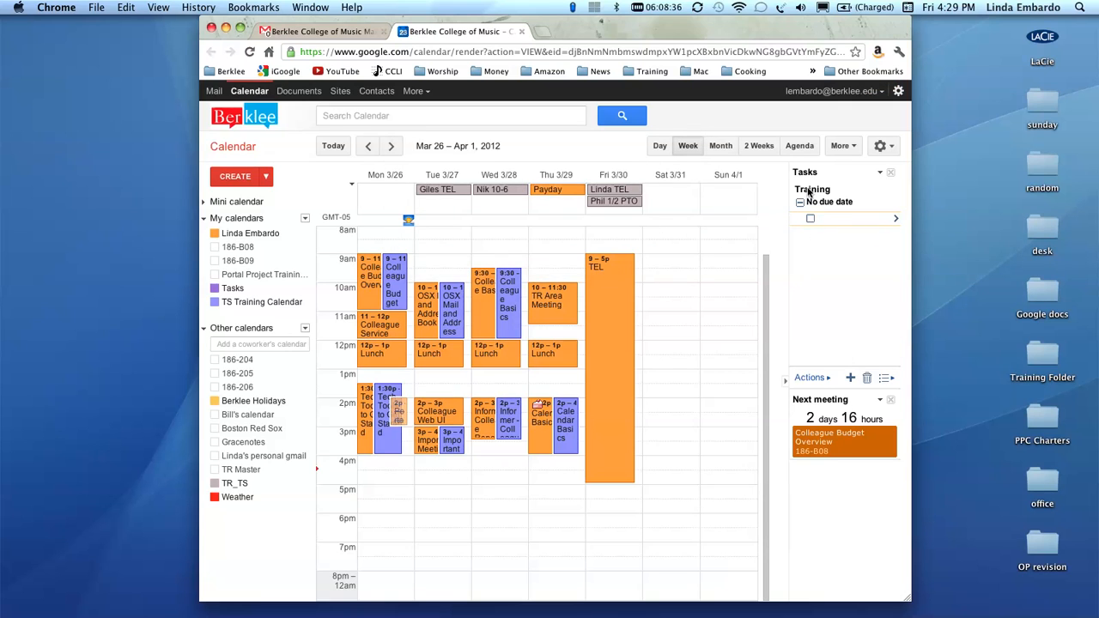
click(811, 378)
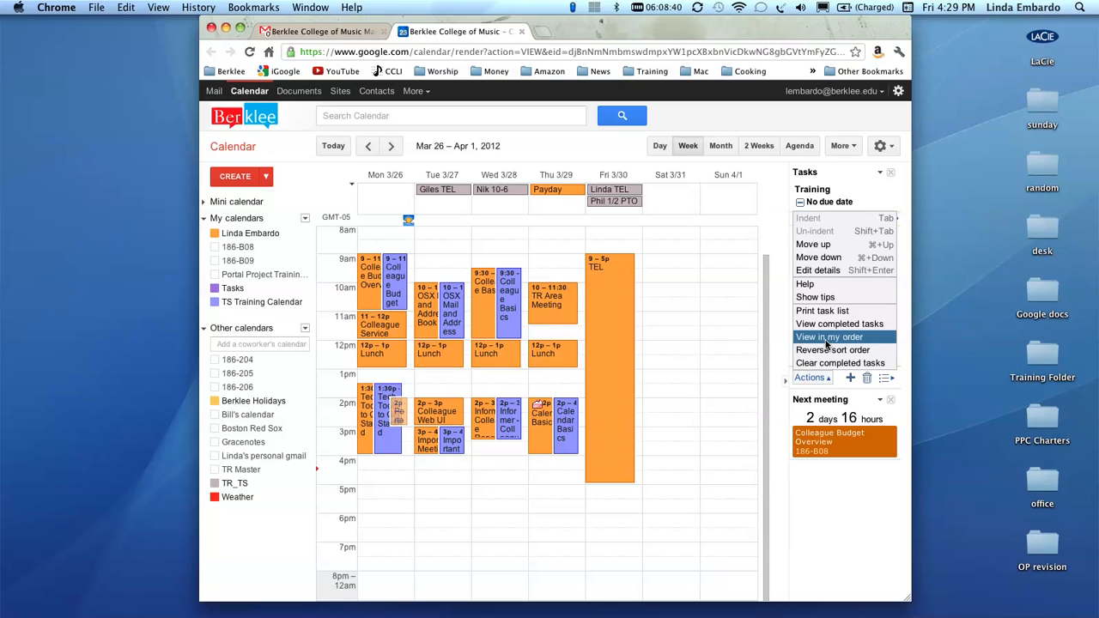
click(823, 338)
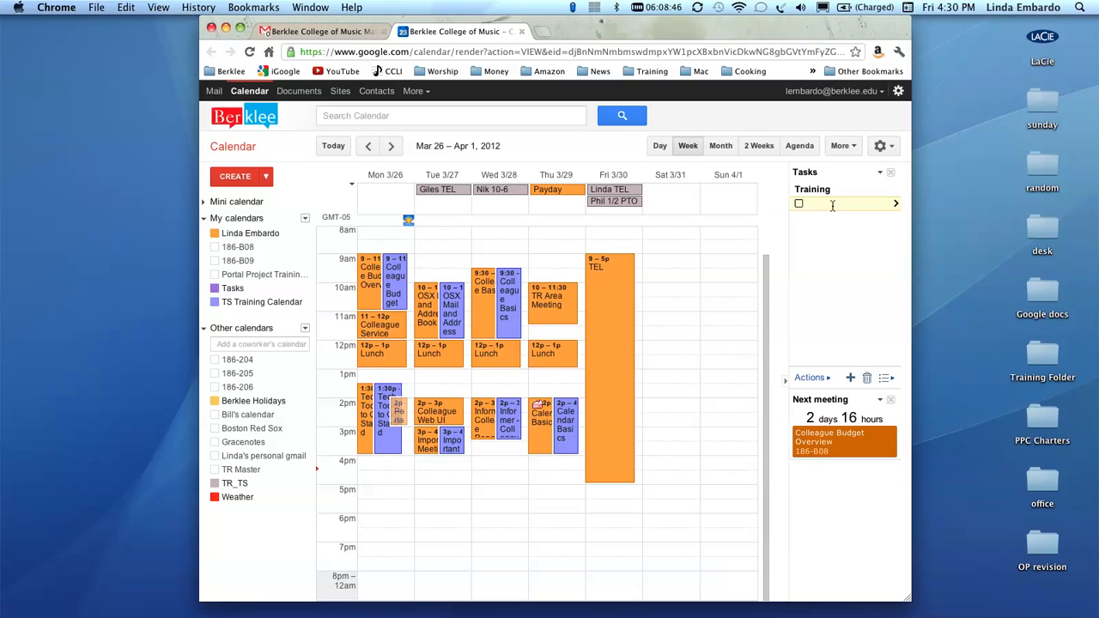
- Add the tasks "create training event for Google Docs", "create outline for Colleague training session" and one to email a contact re: training event
text(create training event for)
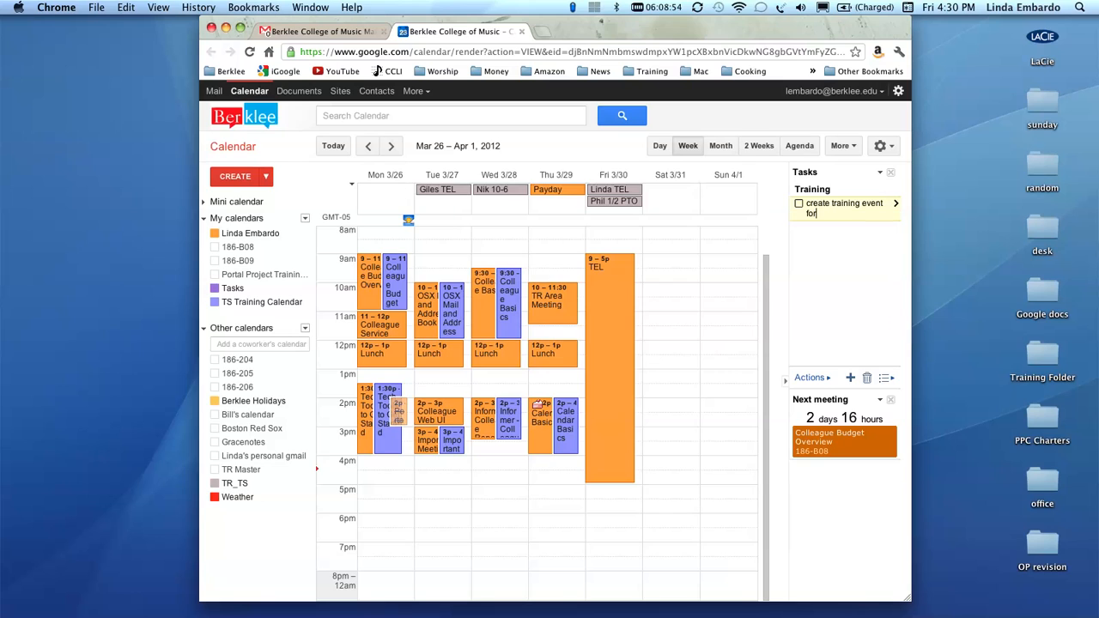
text( Google Docs)
key(Return)
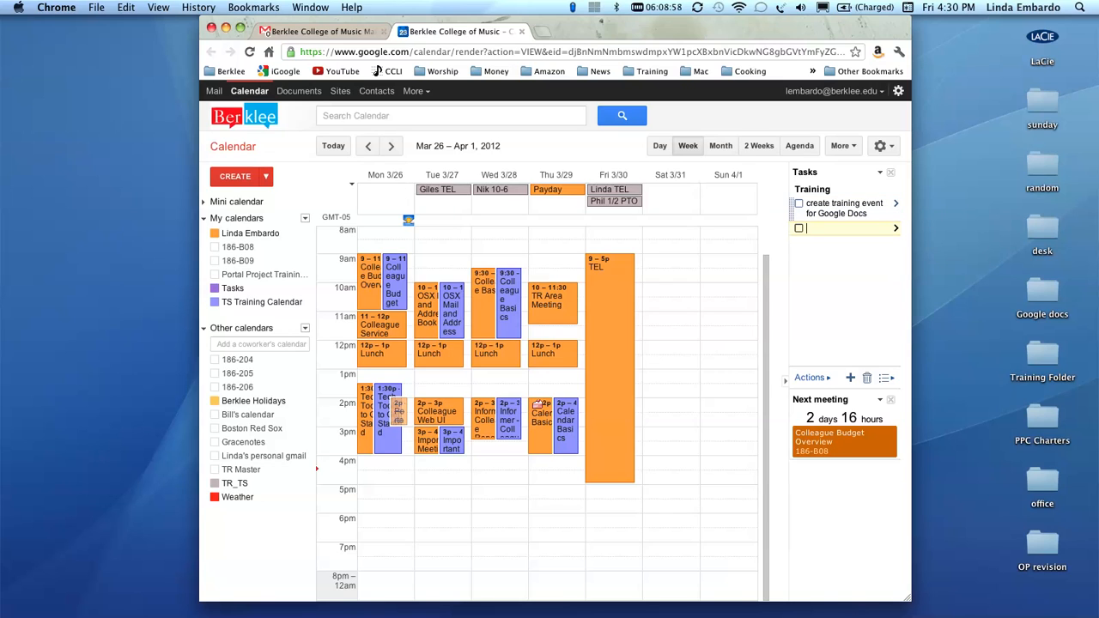
text(create outline for Colleague training sessio)
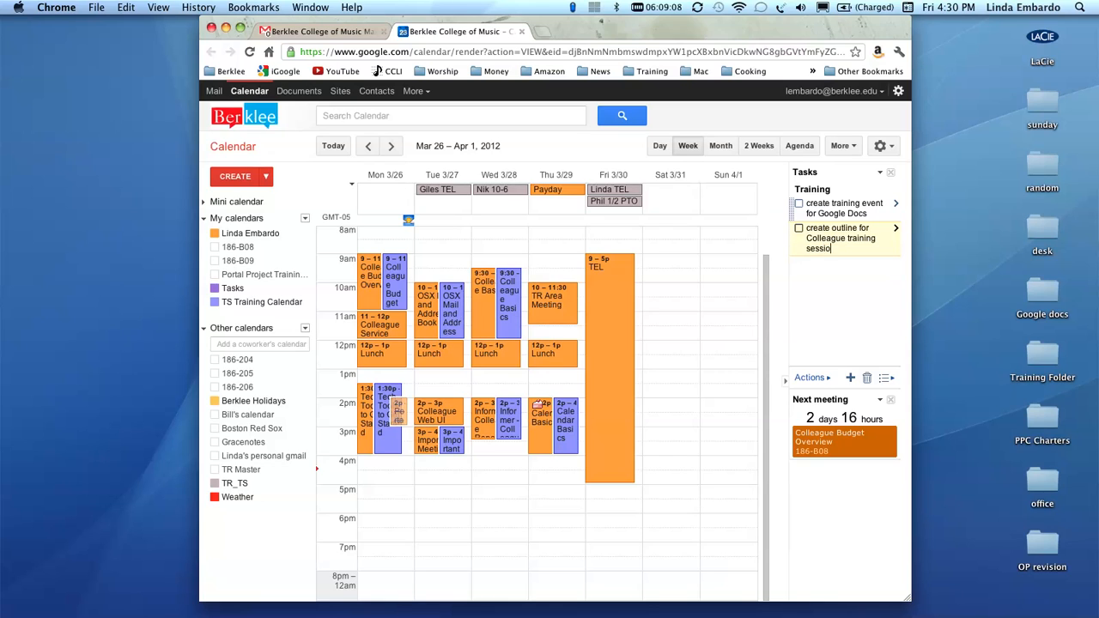
text(n)
key(Return)
text(email Joe re: training event)
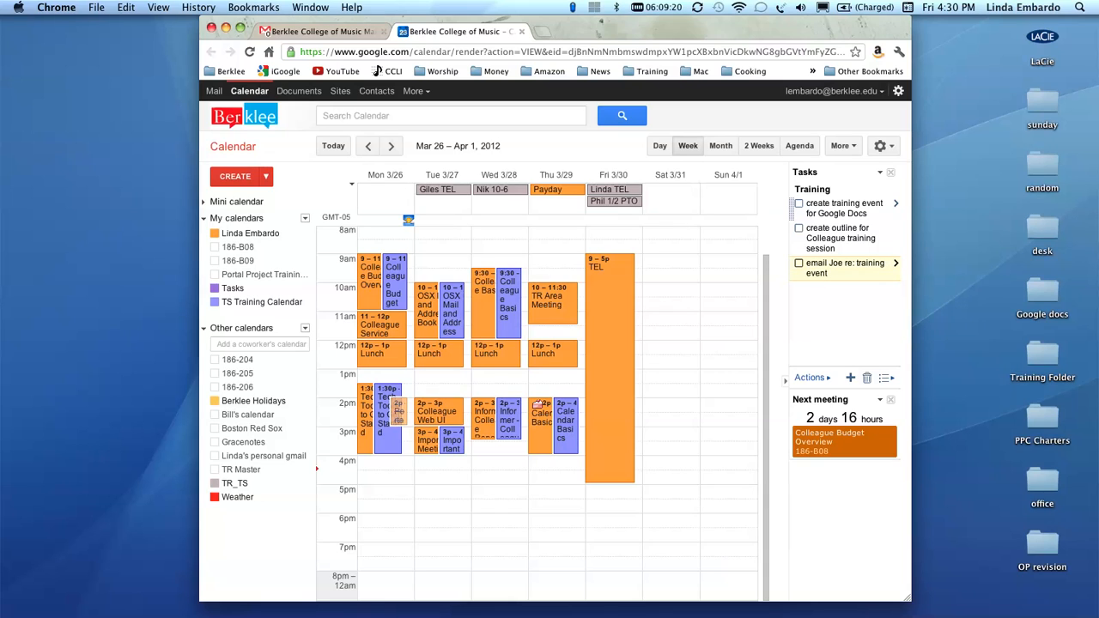
- Set the due date of the "create training event for Google Docs" task to Thursday, March 29 and return to the list
click(843, 210)
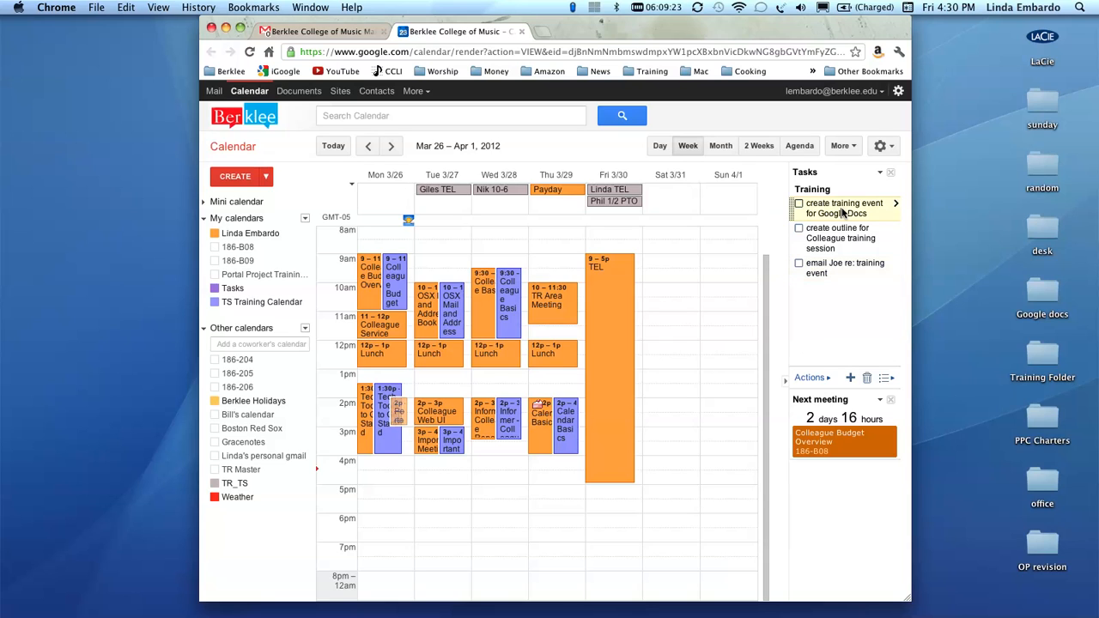
click(828, 379)
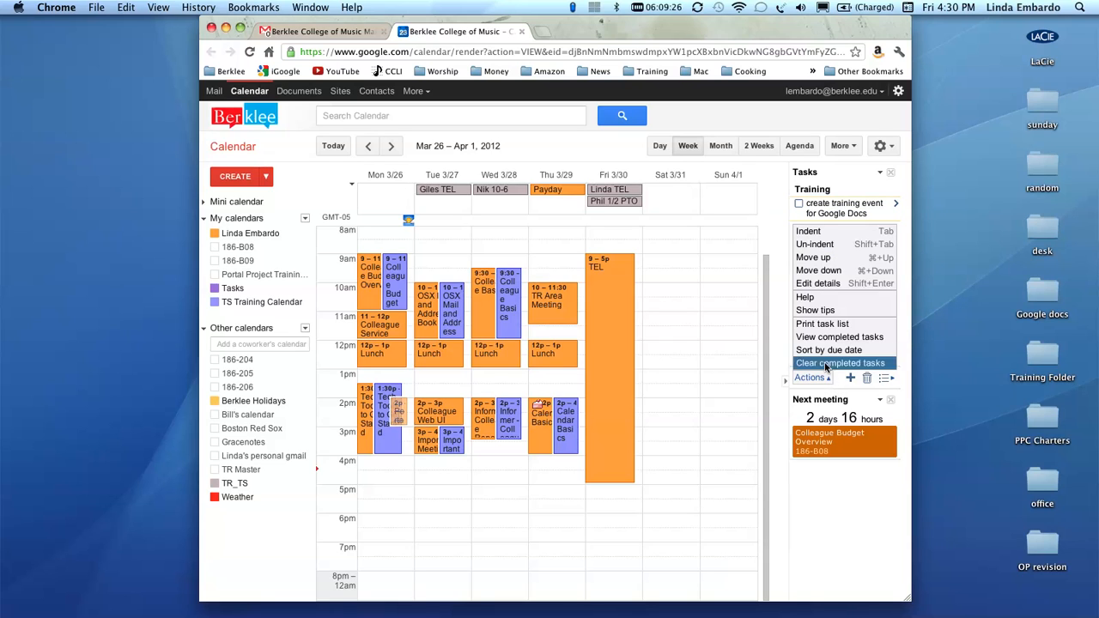
click(821, 284)
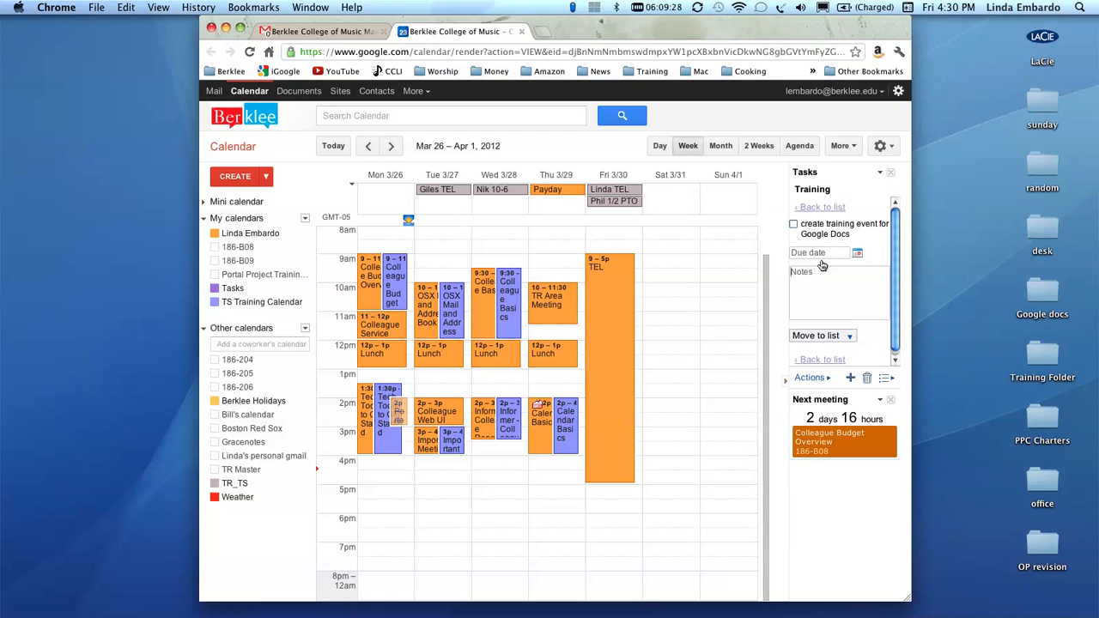
click(821, 254)
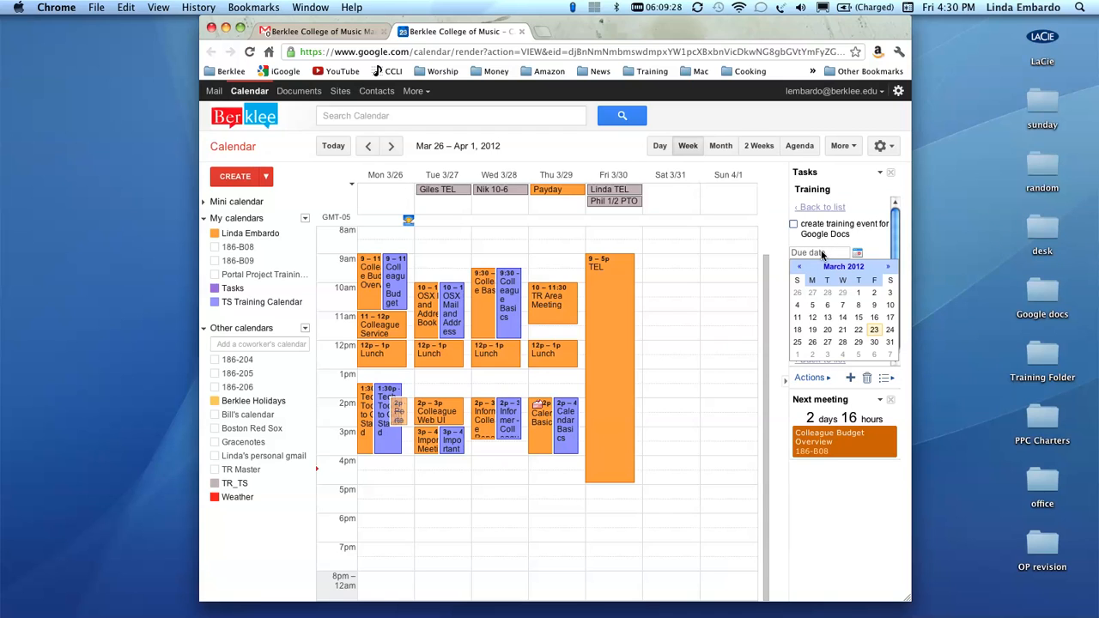
click(858, 342)
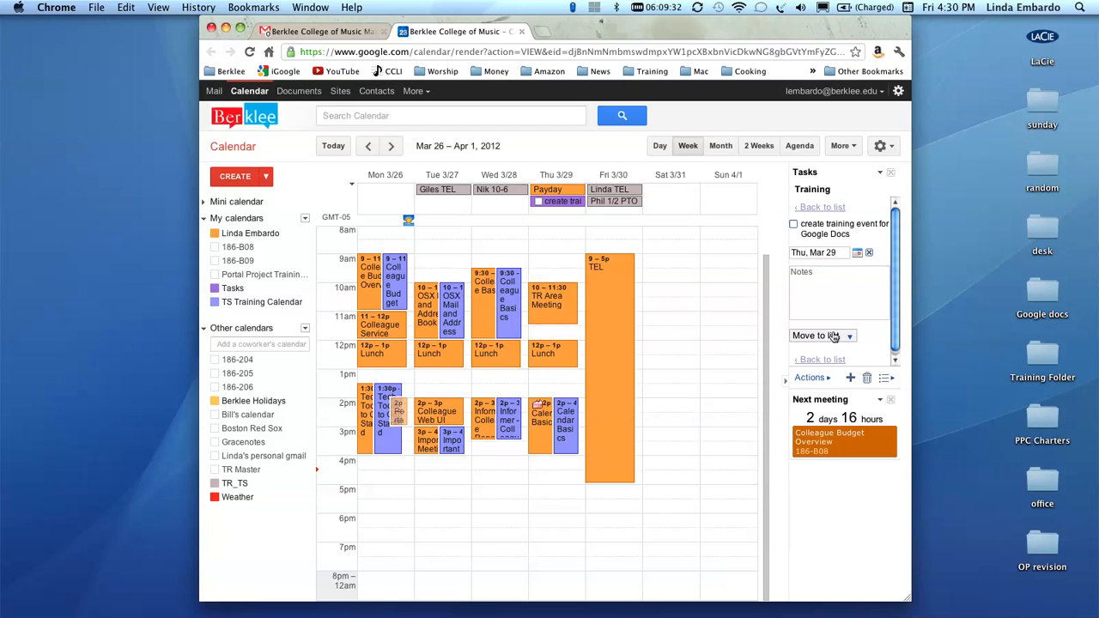
click(820, 360)
- Set the due date of the "create outline for Colleague training session" task to Monday, March 26 and return to the list
click(828, 259)
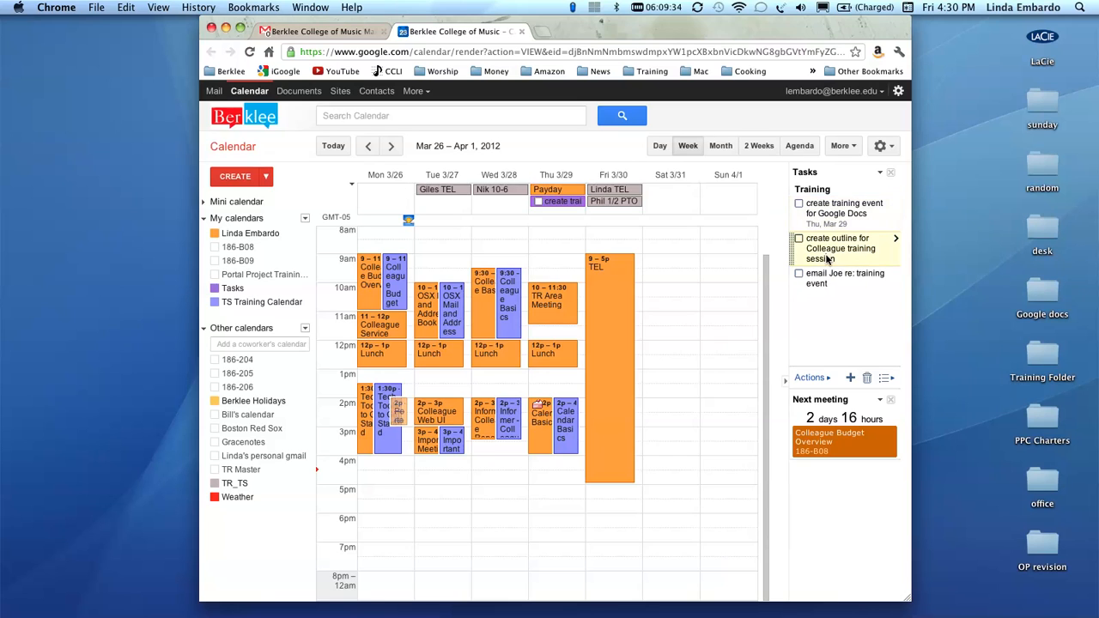
click(817, 378)
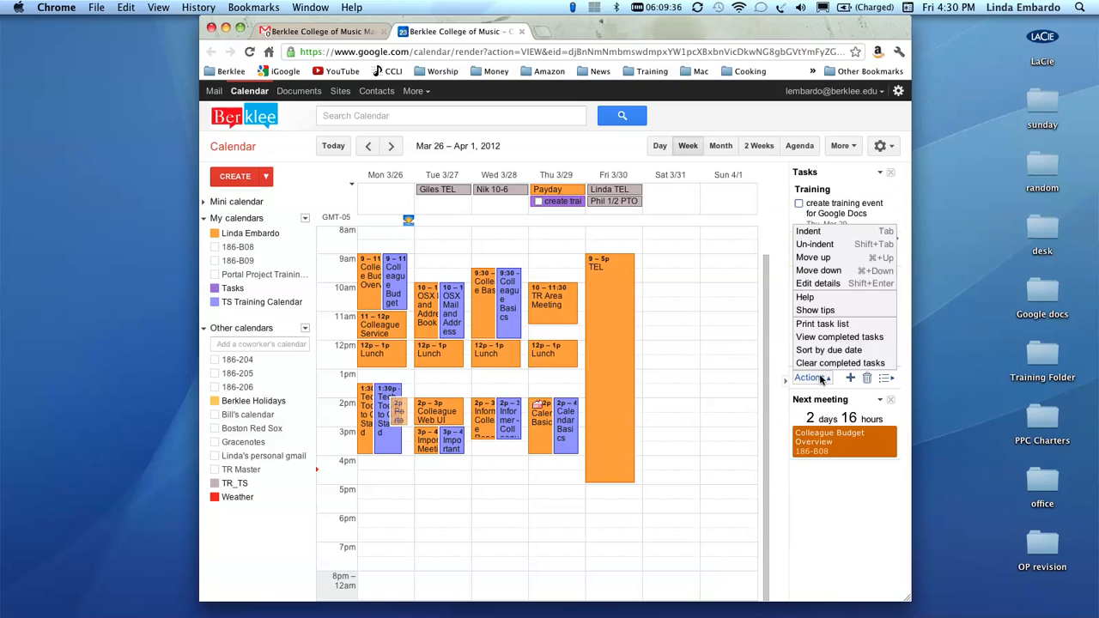
click(819, 284)
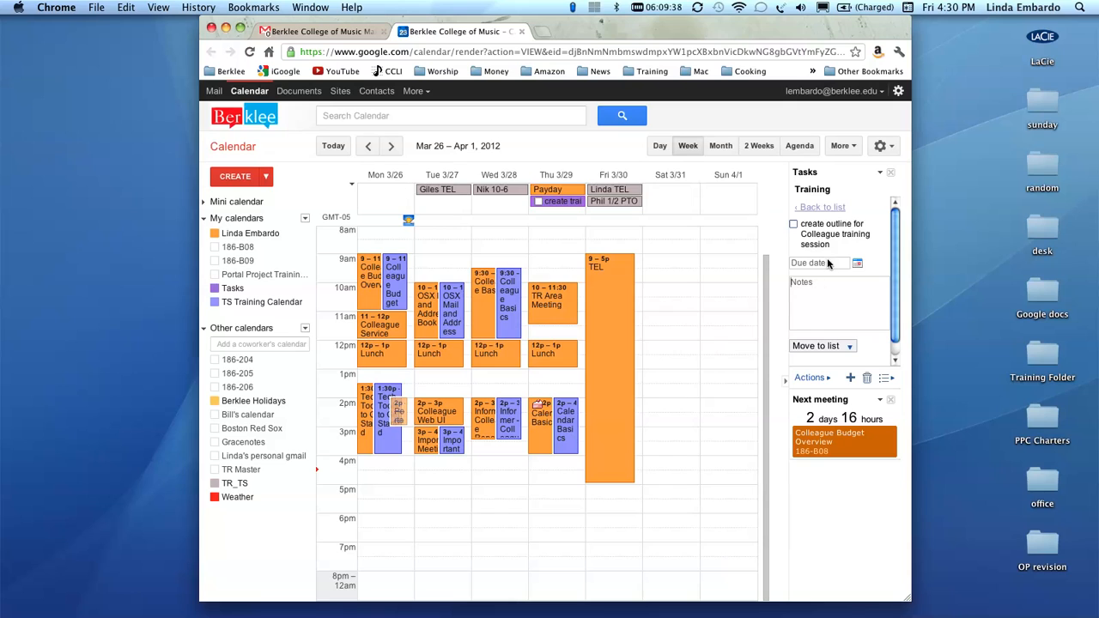
click(827, 265)
click(812, 353)
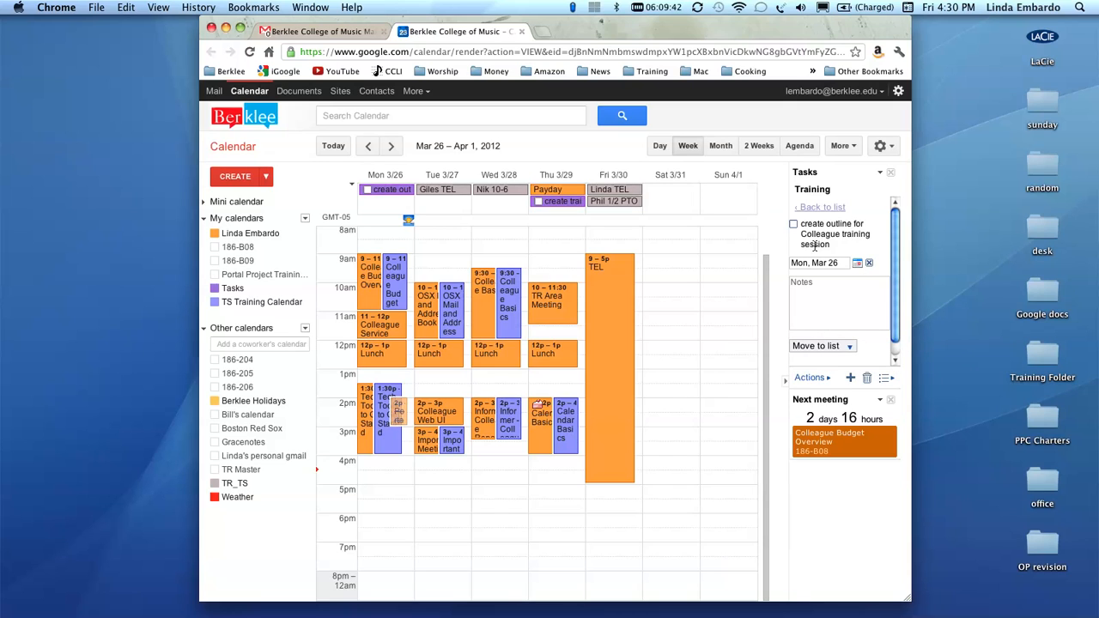
click(816, 208)
- Set the due date of the task about emailing a contact re: training event to Wednesday, March 28 and return to the list
click(823, 295)
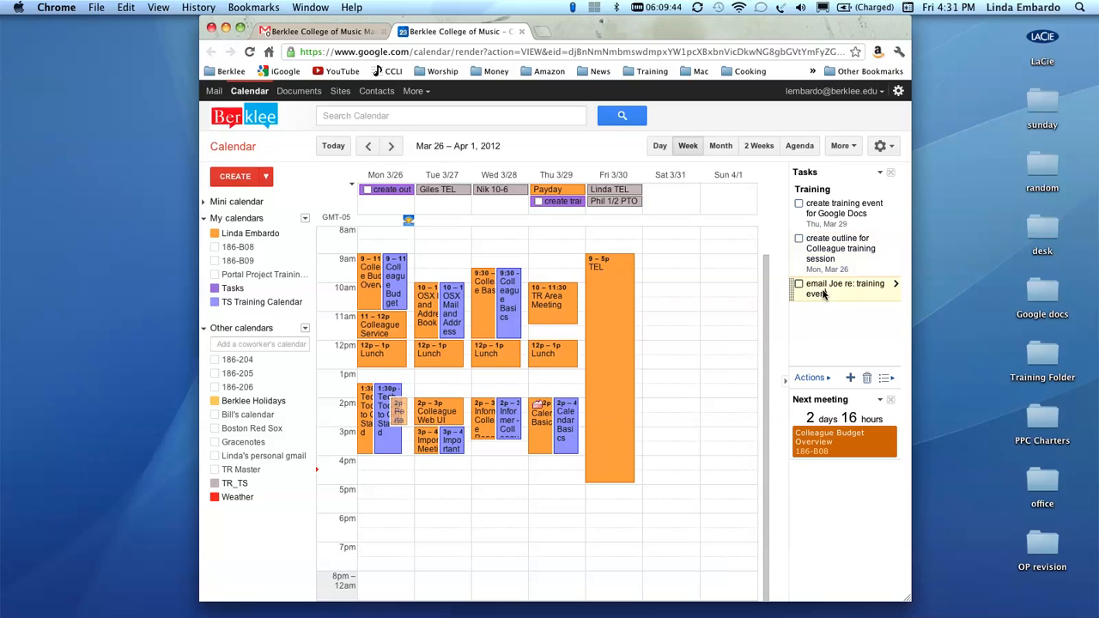
click(823, 382)
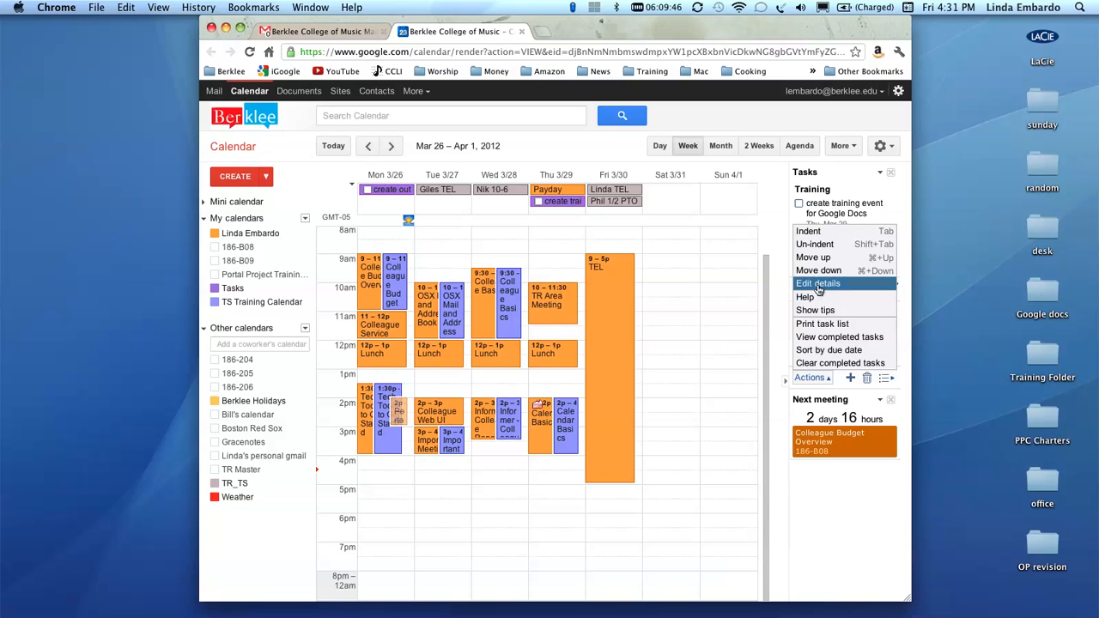
click(820, 284)
click(828, 252)
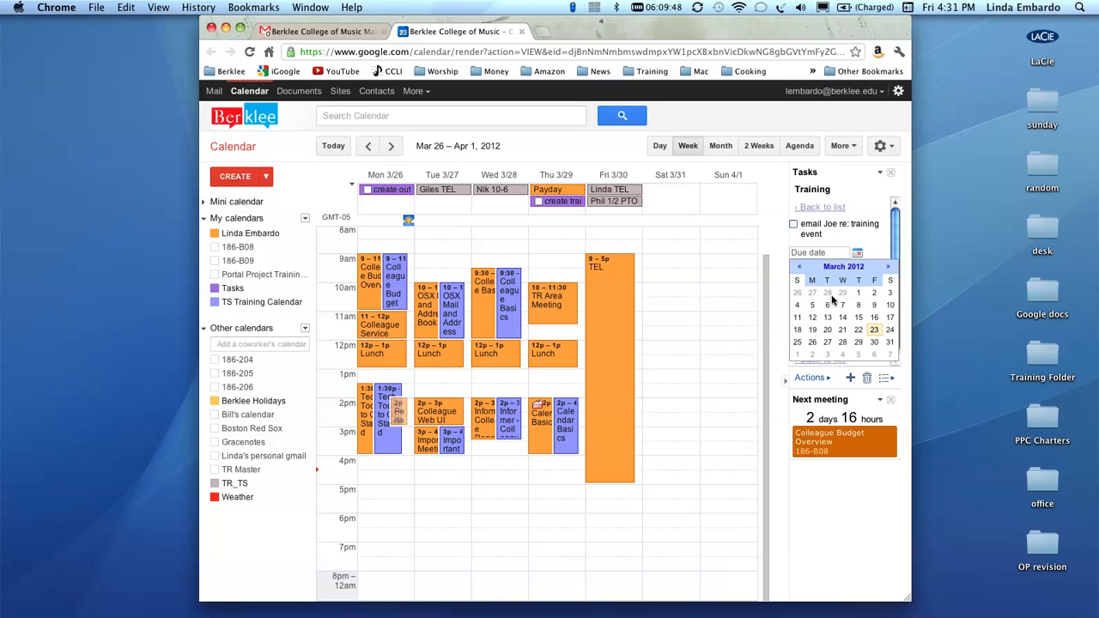
click(844, 341)
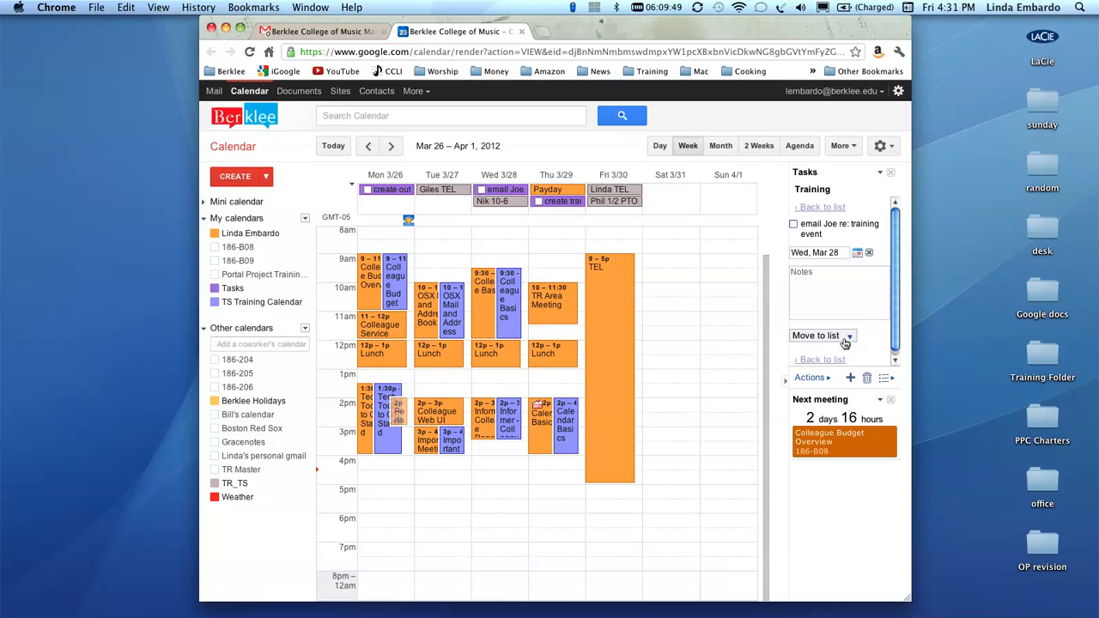
click(824, 208)
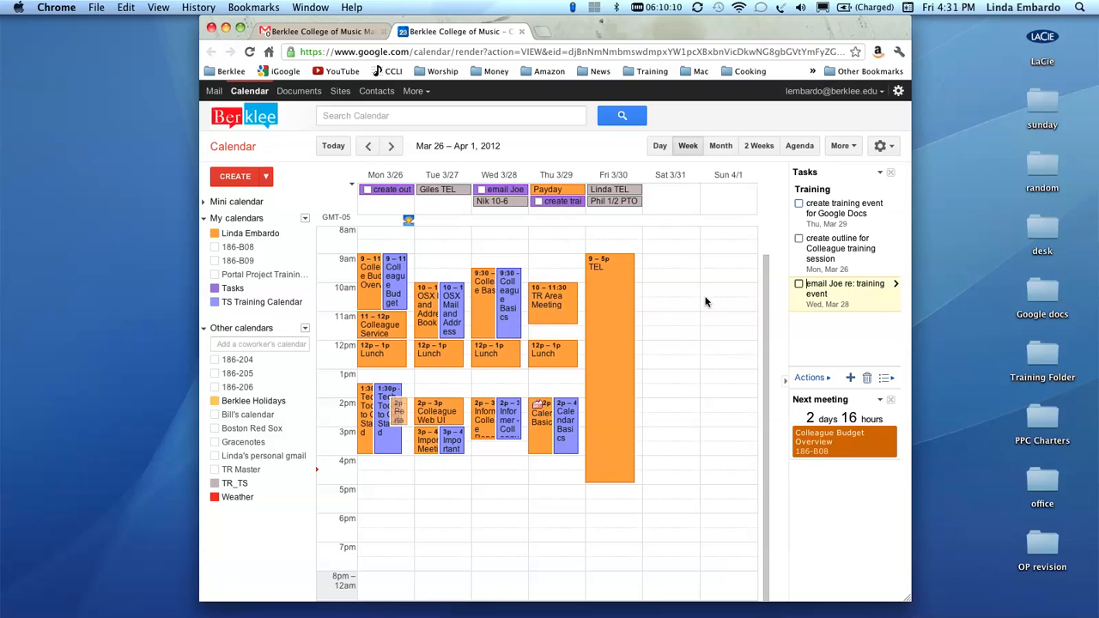
- Switch to the "Office" task list and mark the "update Twitter page" task as completed from the calendar
click(885, 379)
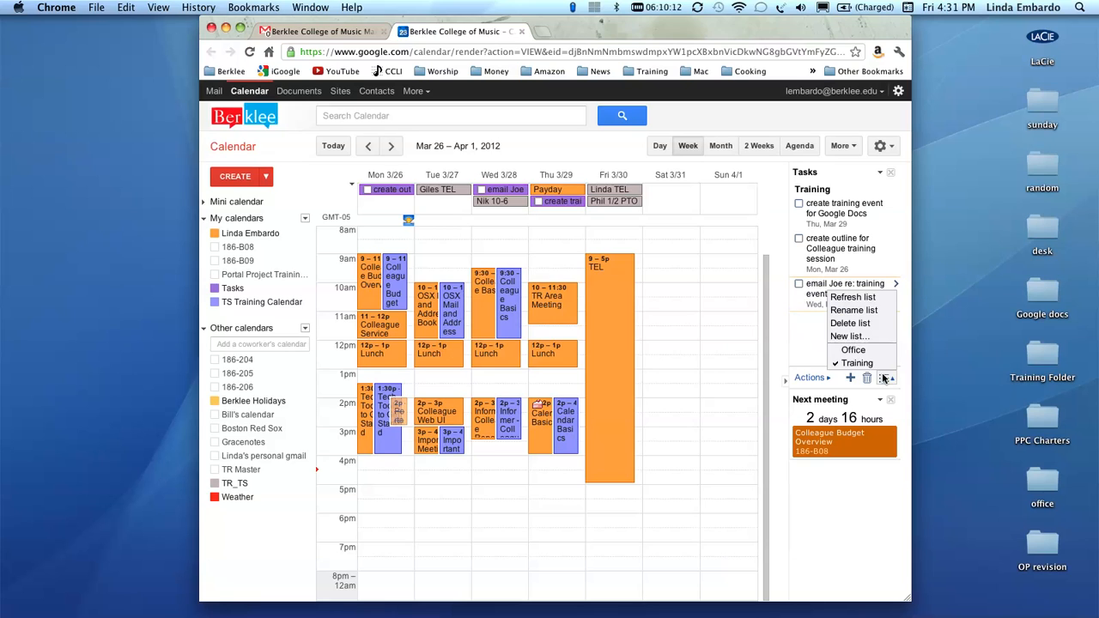
click(854, 351)
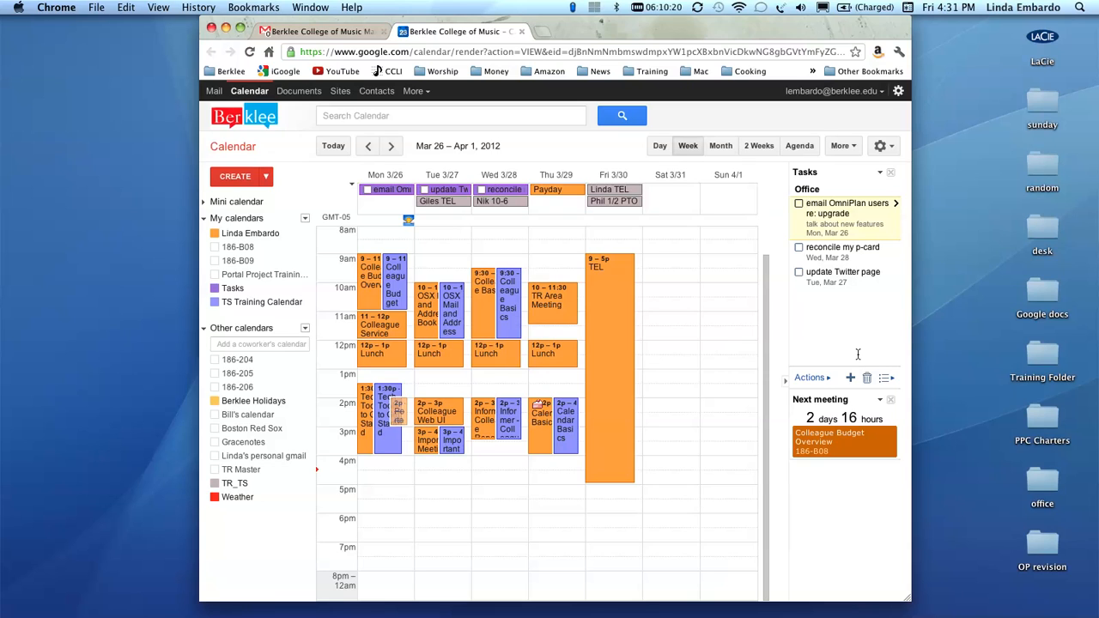
mouse_move(841, 335)
click(886, 379)
click(886, 379)
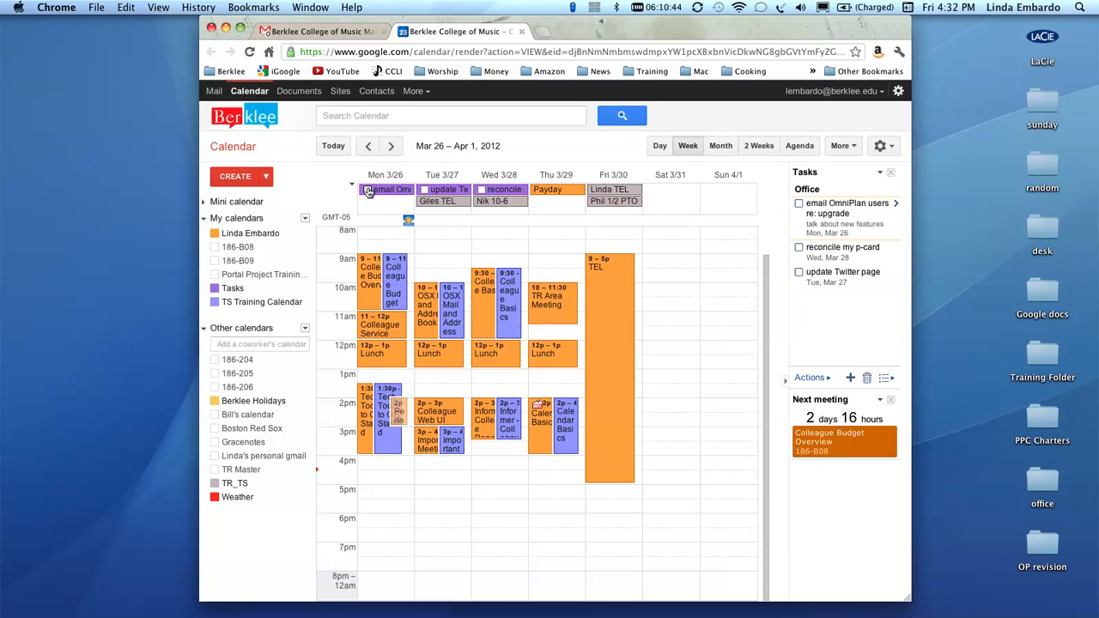
click(422, 191)
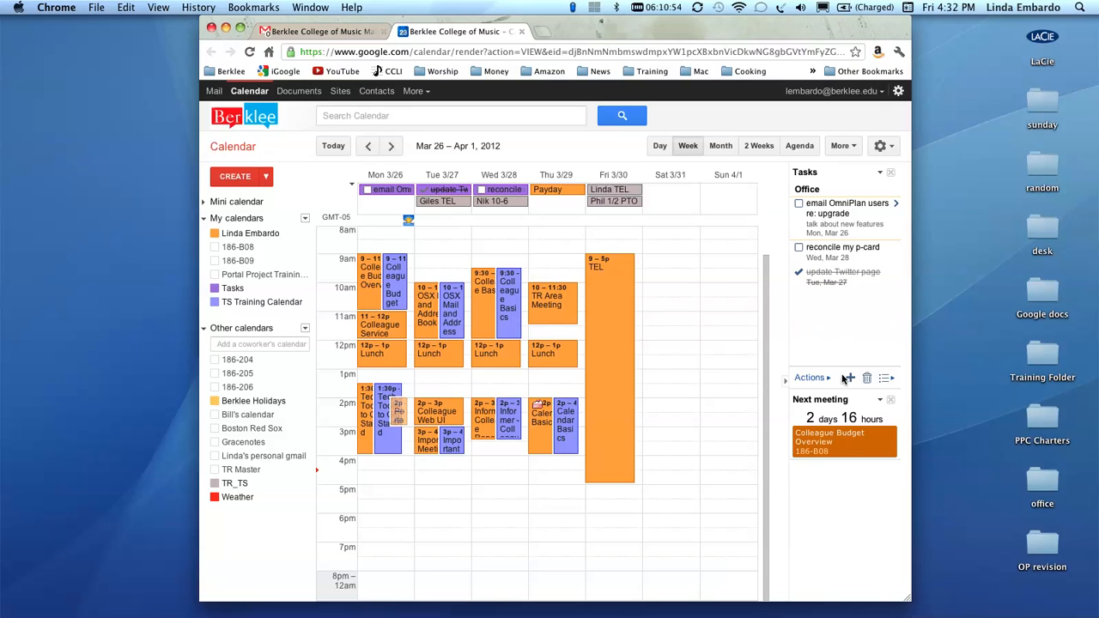
click(812, 378)
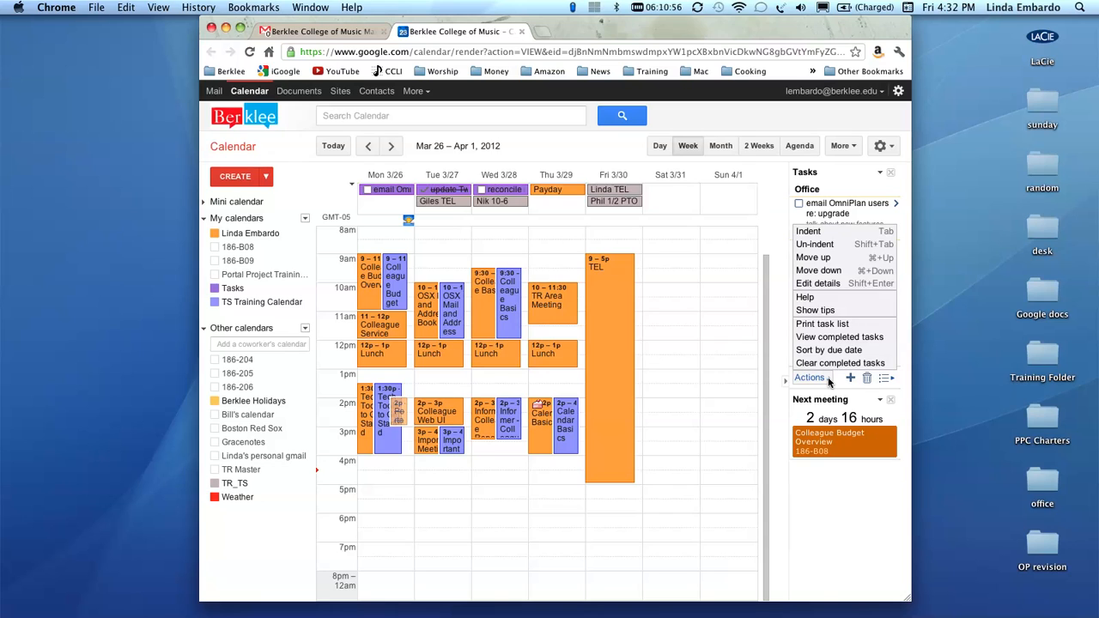
click(861, 341)
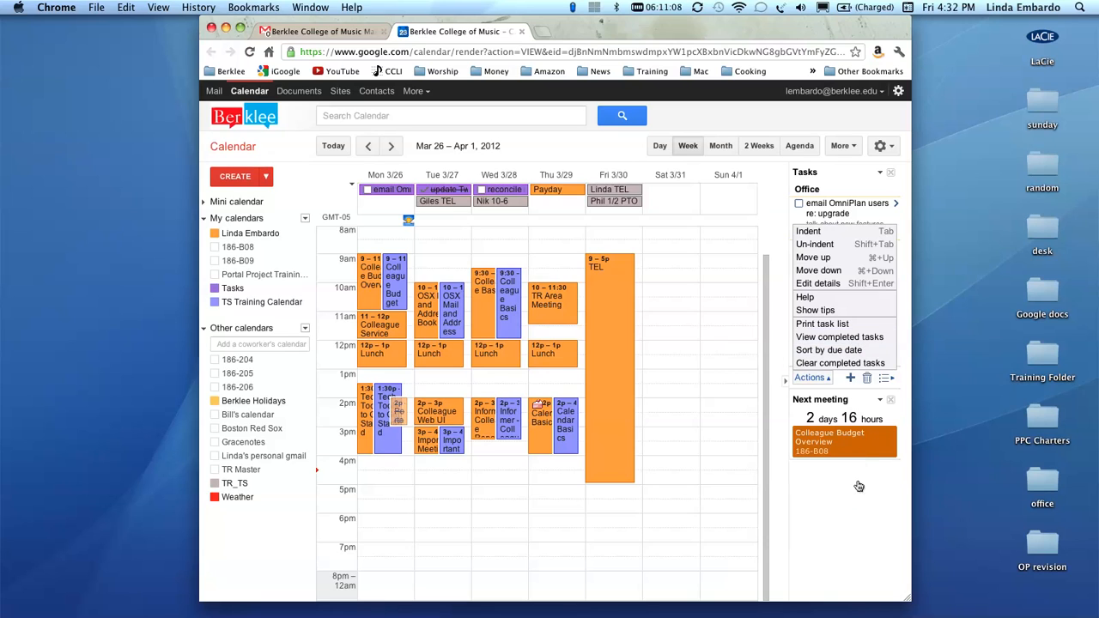
click(812, 378)
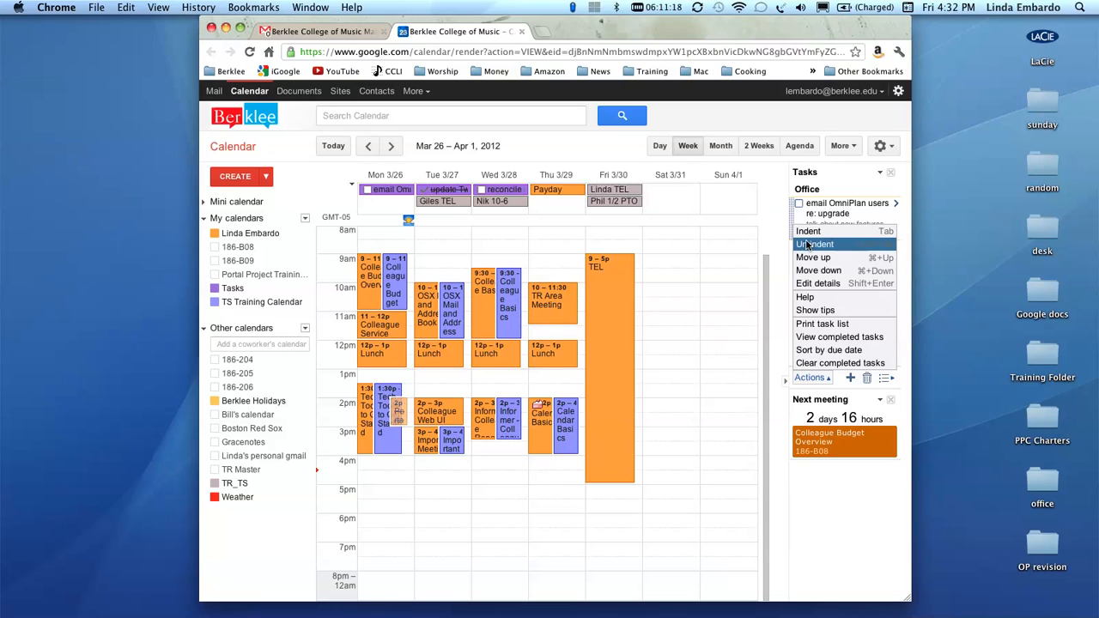
click(884, 378)
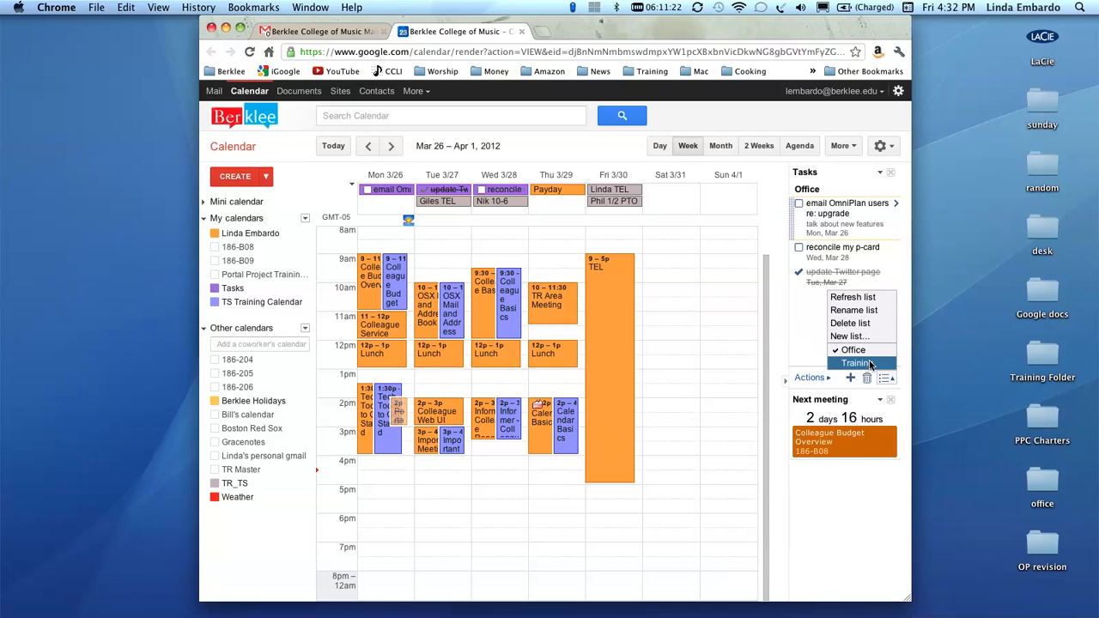
click(862, 521)
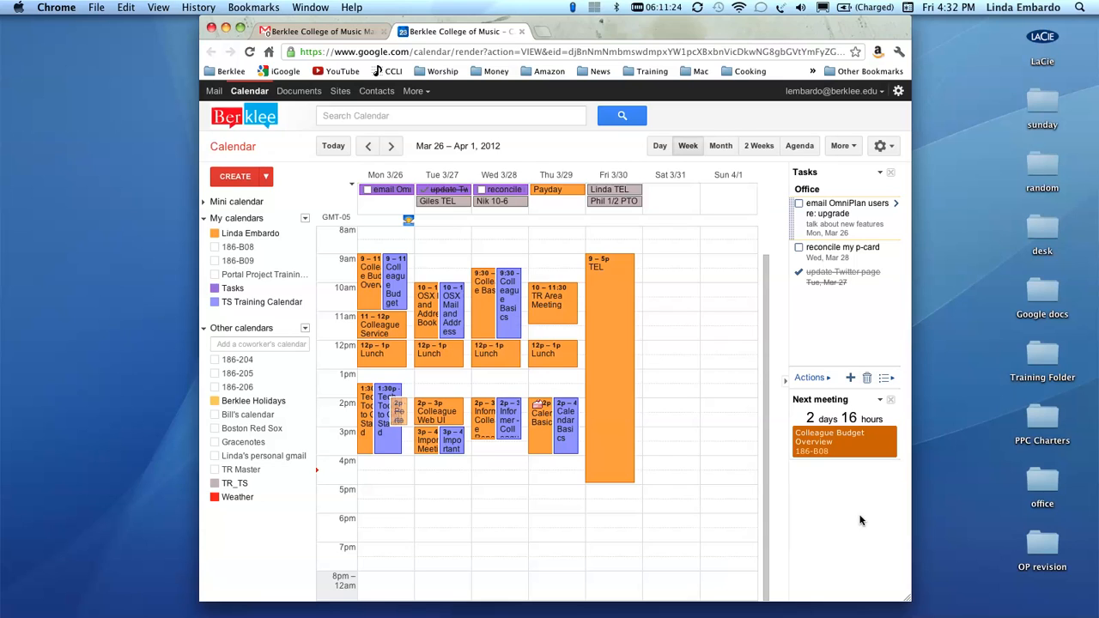